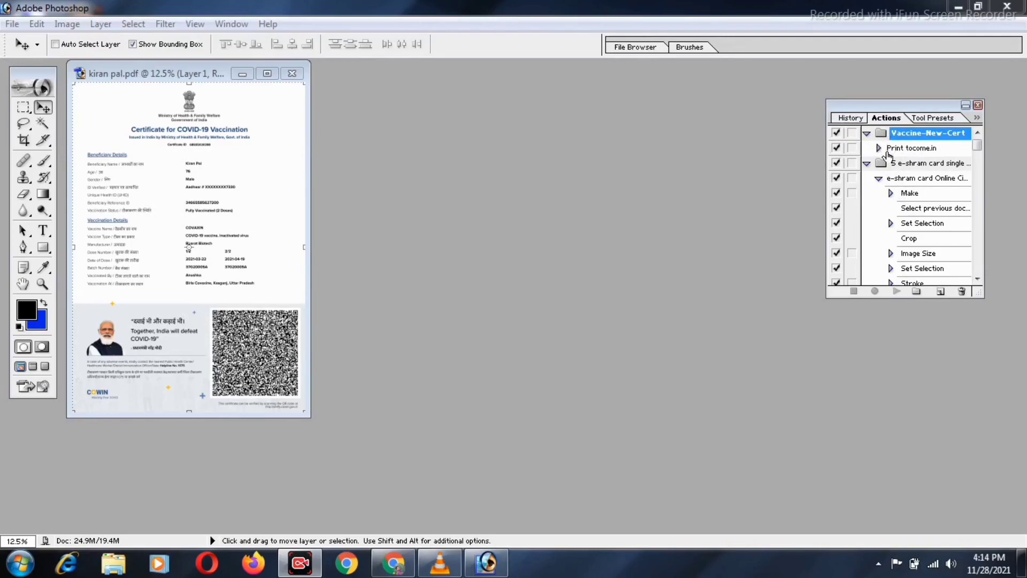
- Play the Print tocome.in action and move the Untitled-4 window aside to reveal the other layouts
left_click(891, 149)
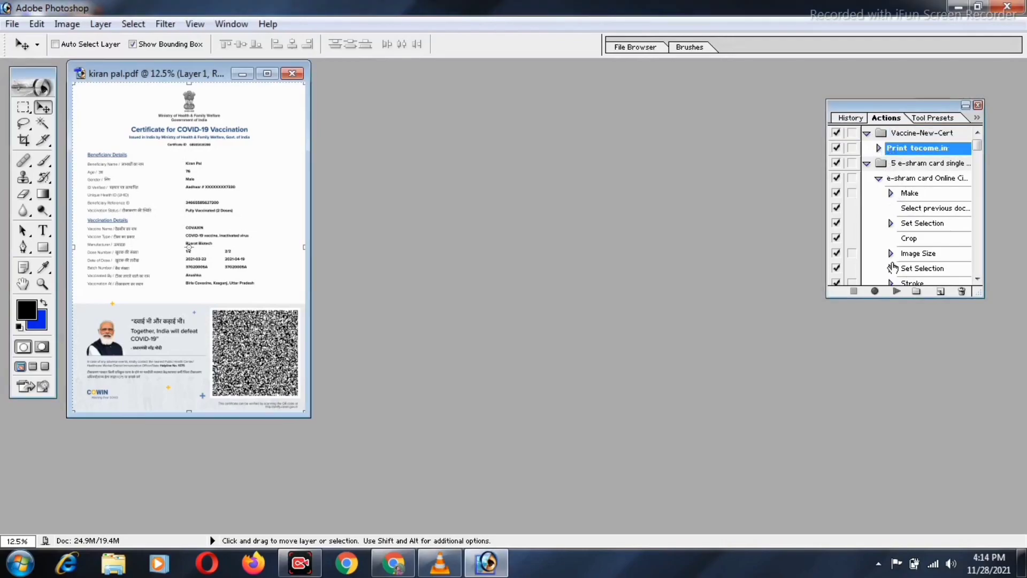
left_click(896, 291)
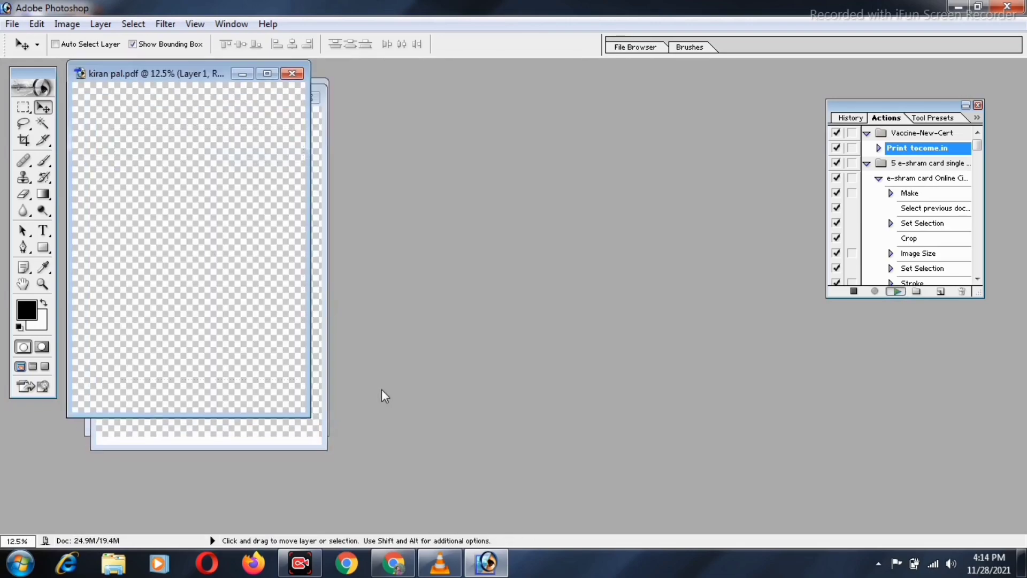
left_click_drag(226, 97, 516, 79)
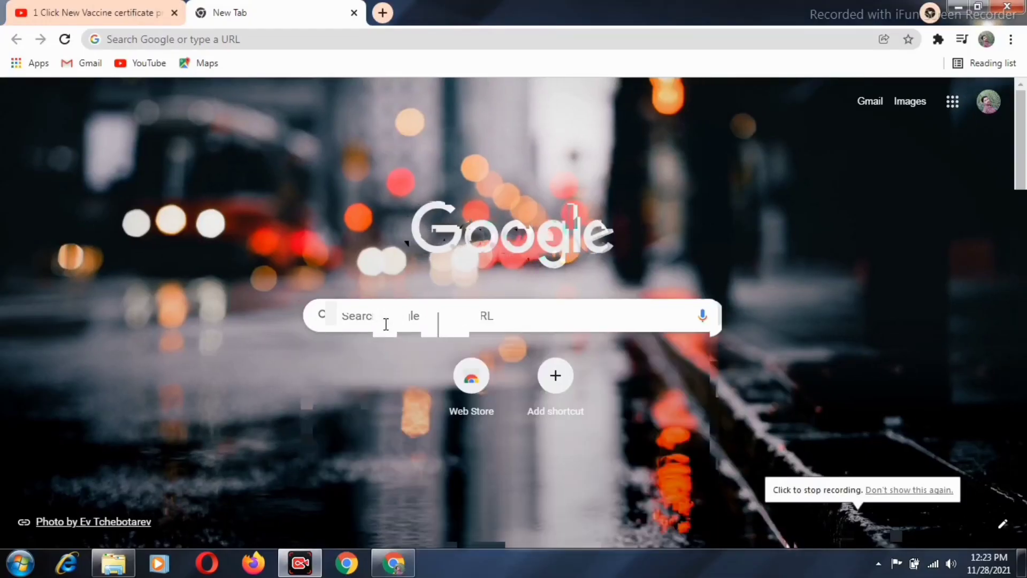
- Load the tocome.in website from the Google search box
left_click(402, 317)
type("to")
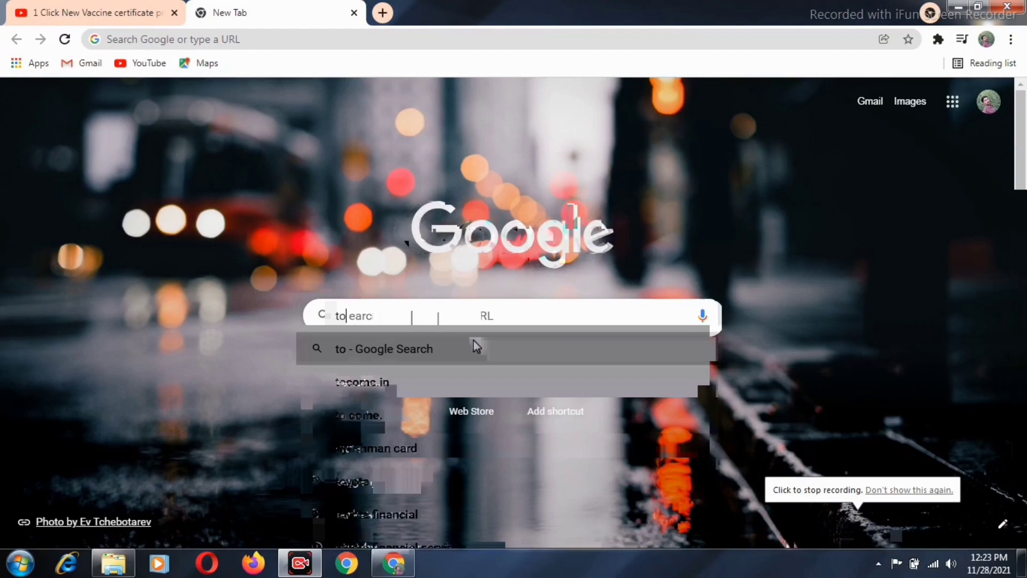
type("come")
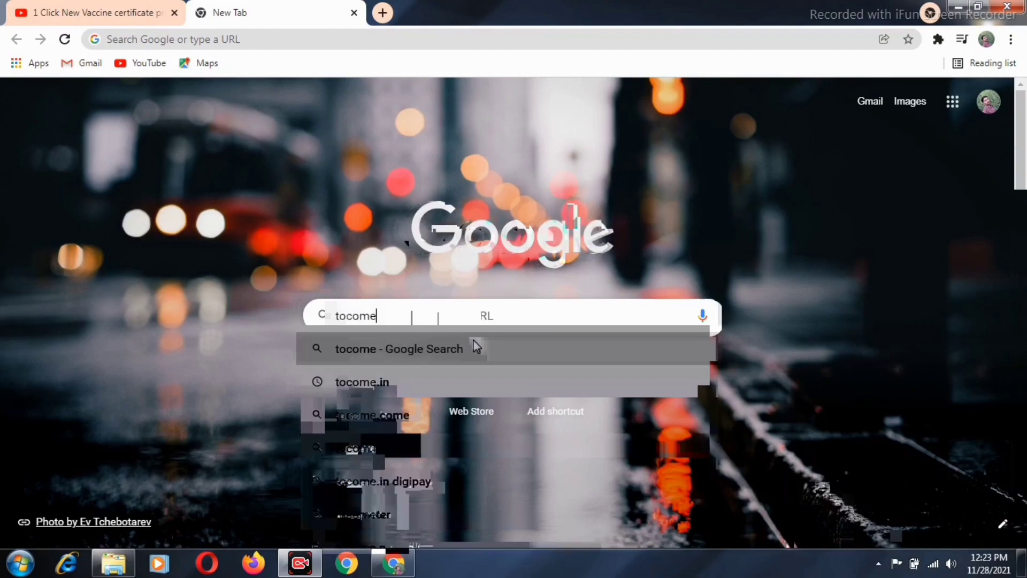
type(".in")
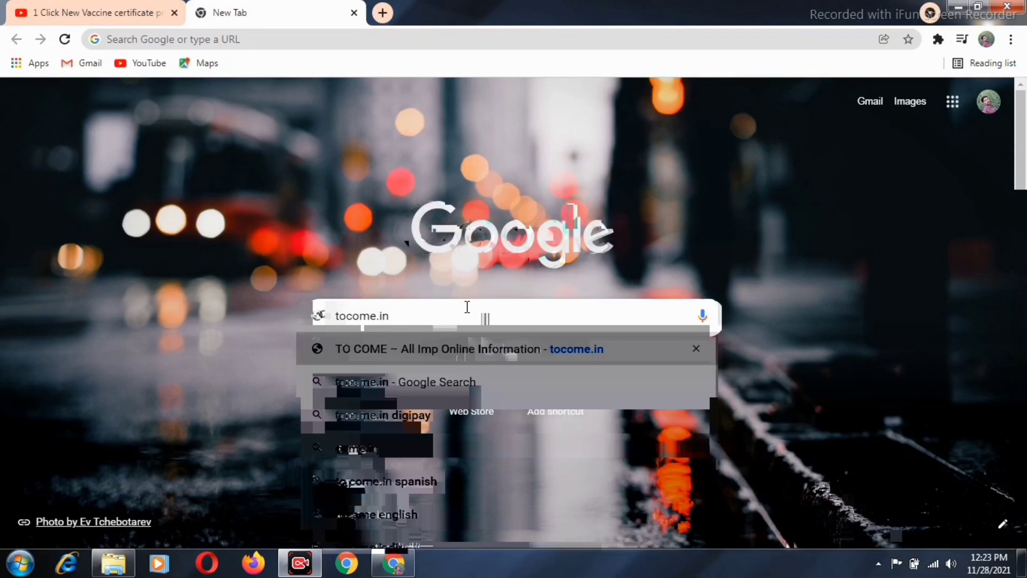
key("Return")
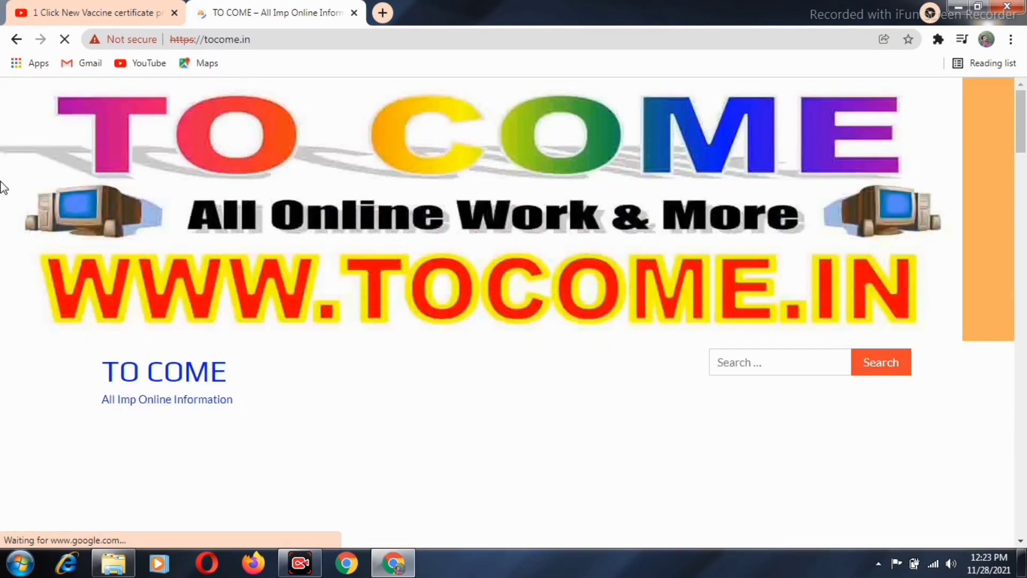
scroll(370, 267, "down", 3)
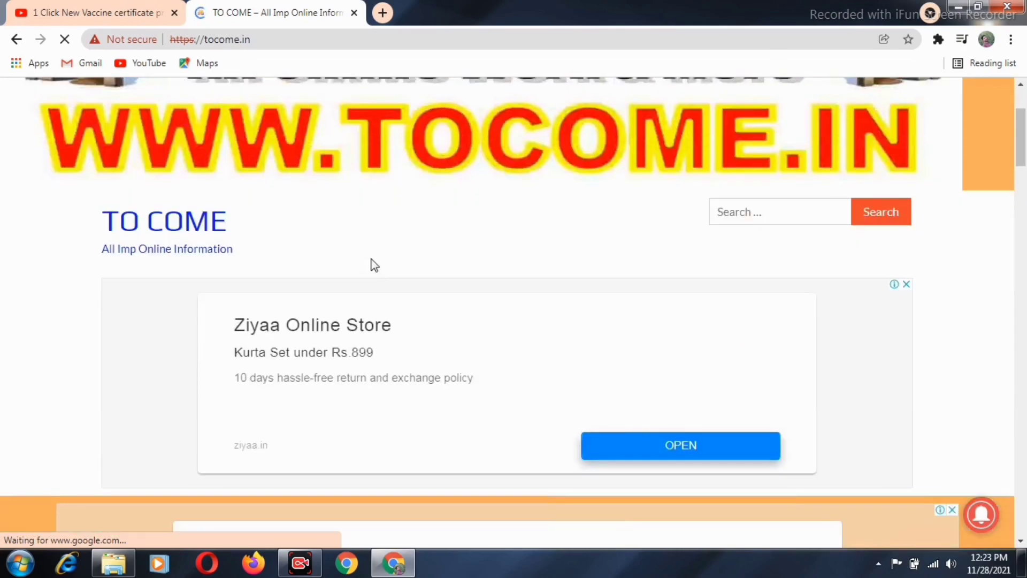
scroll(534, 222, "down", 4)
scroll(454, 183, "down", 3)
scroll(474, 179, "down", 3)
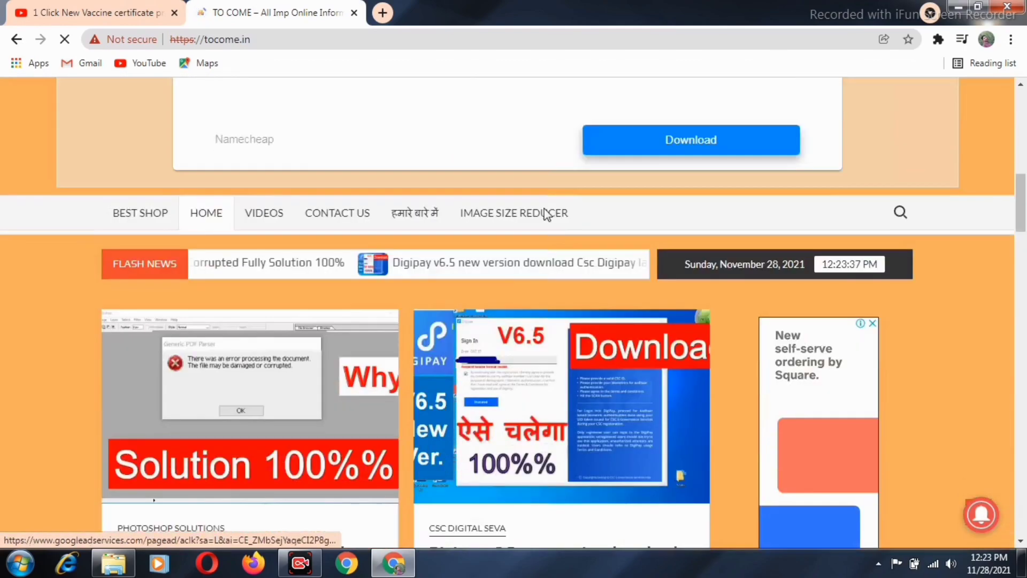
scroll(411, 187, "down", 1)
scroll(411, 187, "down", 2)
scroll(481, 214, "down", 5)
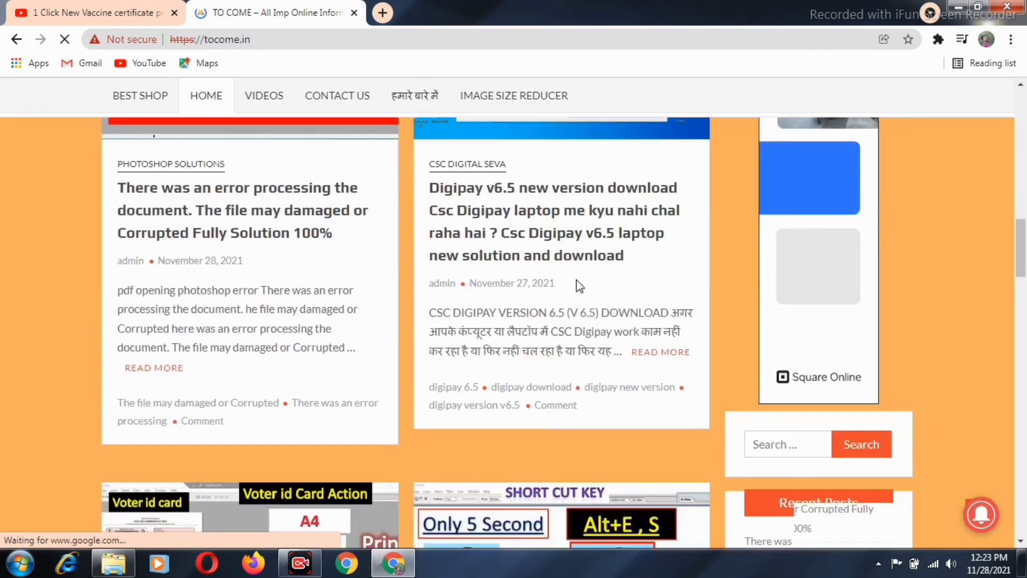
scroll(562, 246, "down", 6)
scroll(594, 265, "down", 3)
scroll(503, 271, "down", 4)
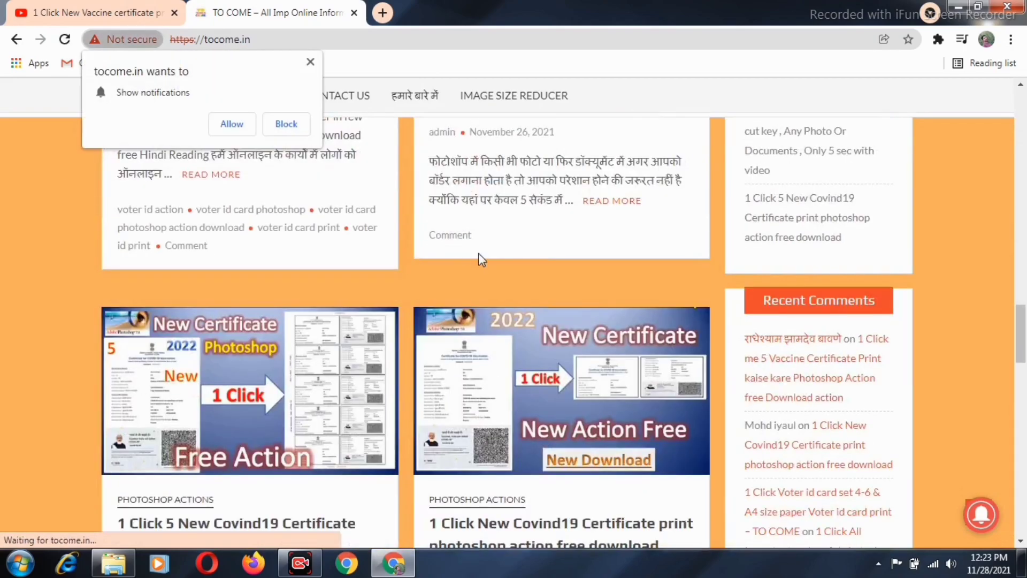
left_click(310, 63)
scroll(529, 329, "down", 3)
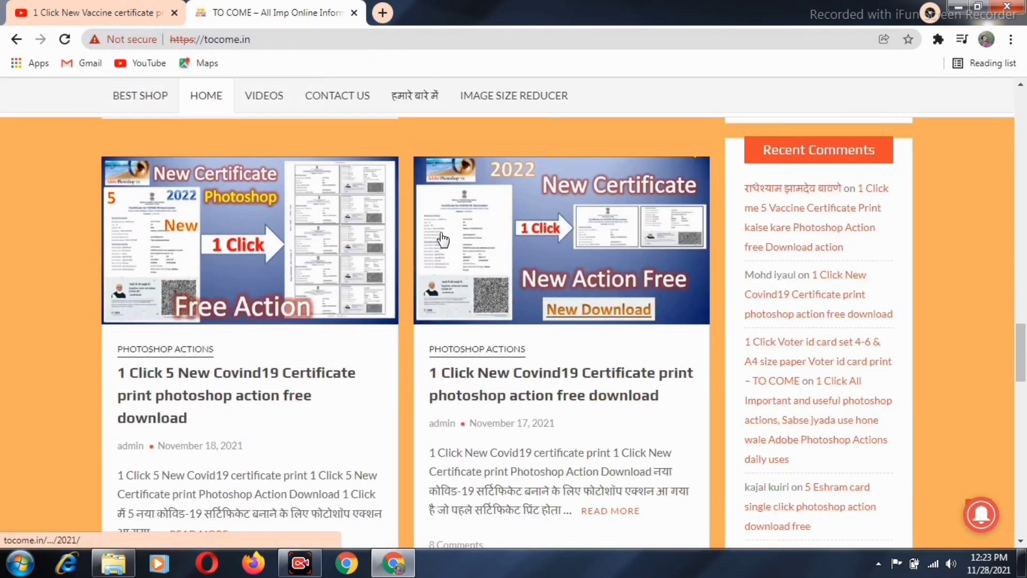
scroll(591, 270, "down", 2)
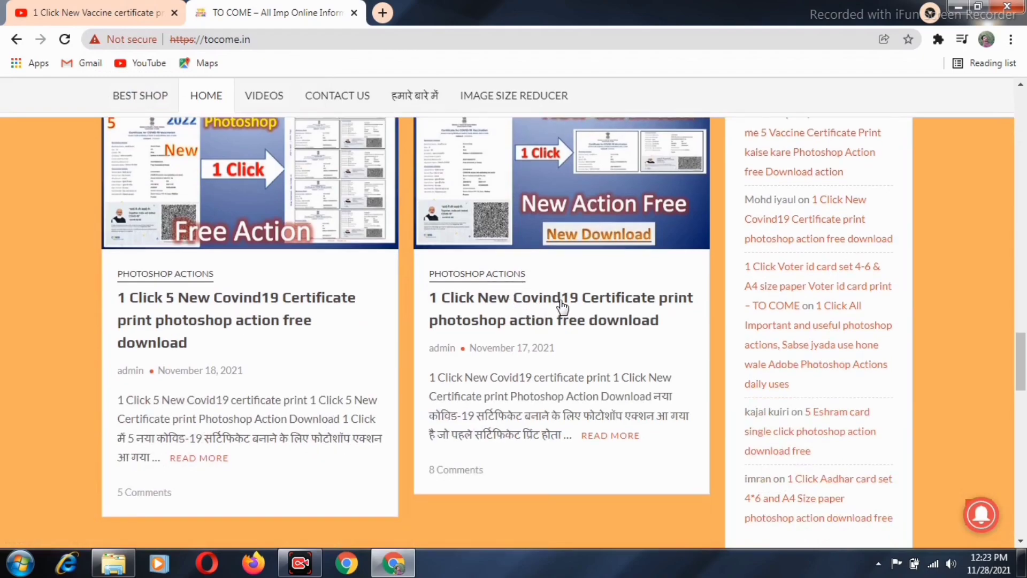
scroll(578, 306, "up", 3)
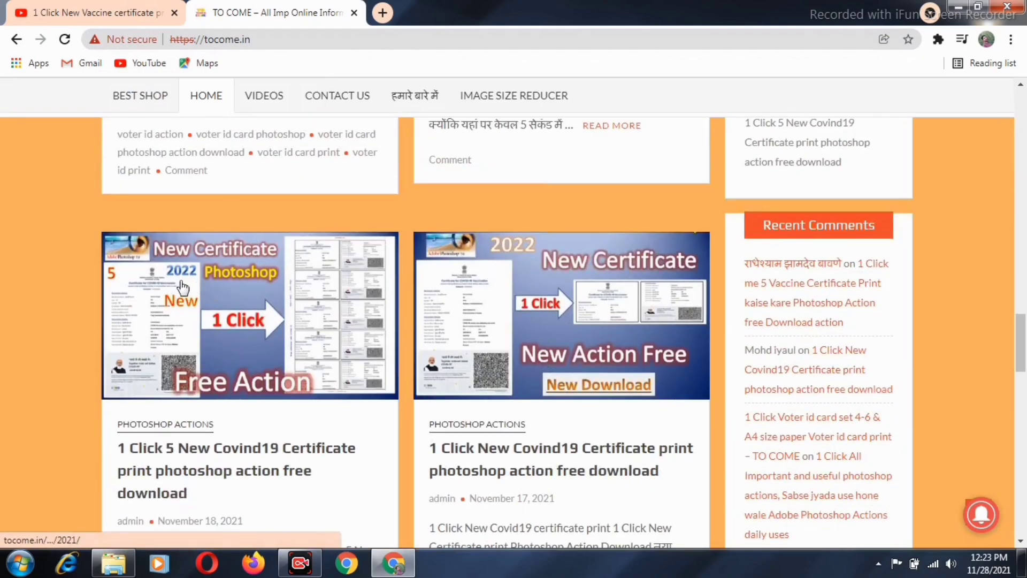
scroll(291, 327, "down", 1)
scroll(289, 328, "down", 1)
scroll(249, 259, "up", 1)
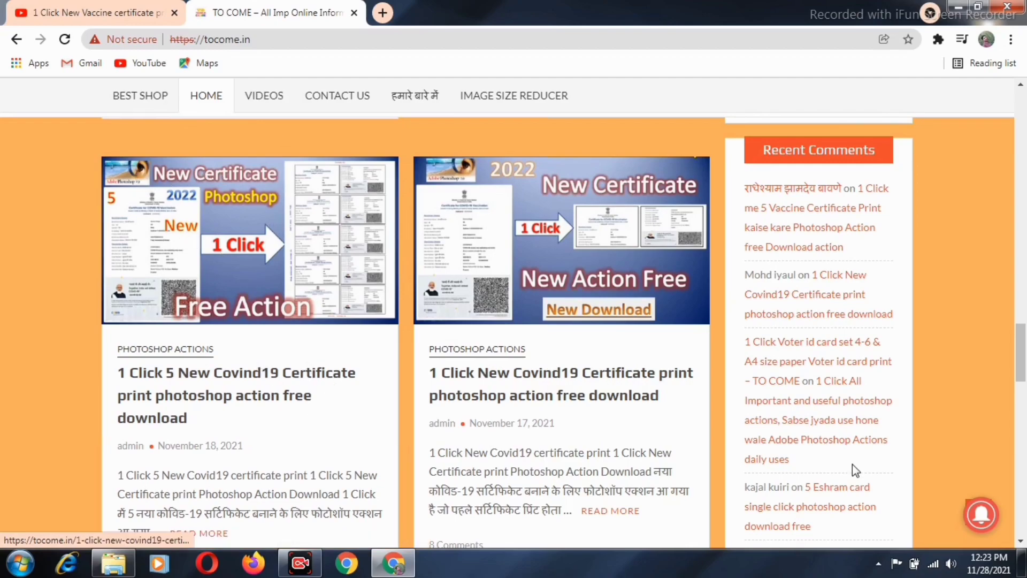
scroll(829, 528, "up", 3)
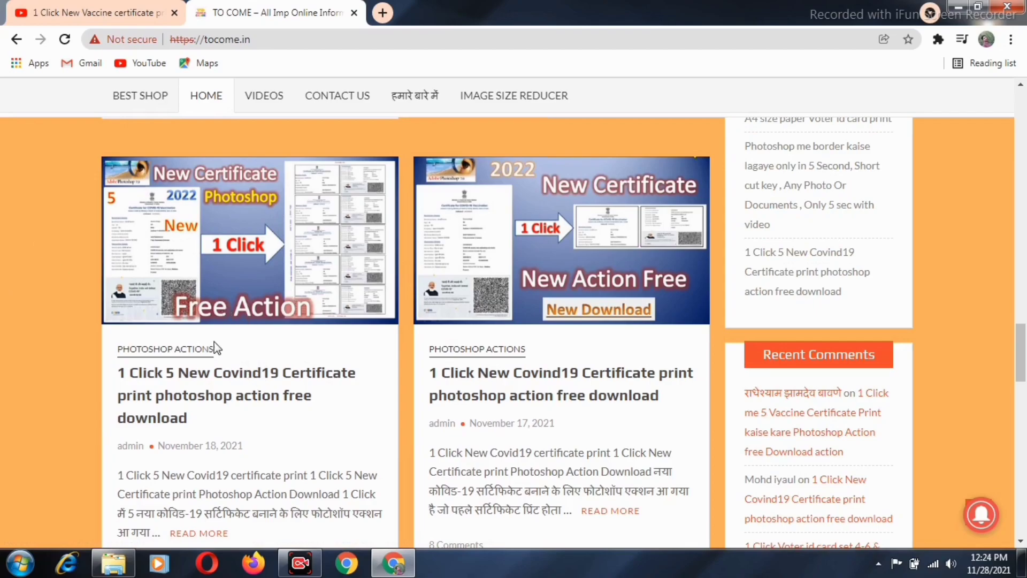
scroll(237, 405, "up", 5)
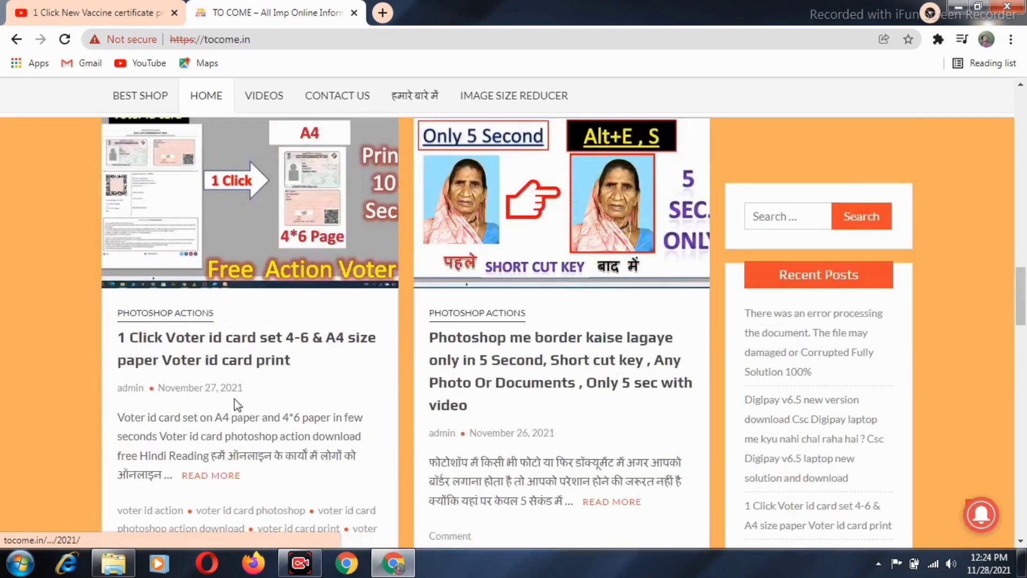
scroll(237, 405, "up", 5)
scroll(237, 405, "up", 5)
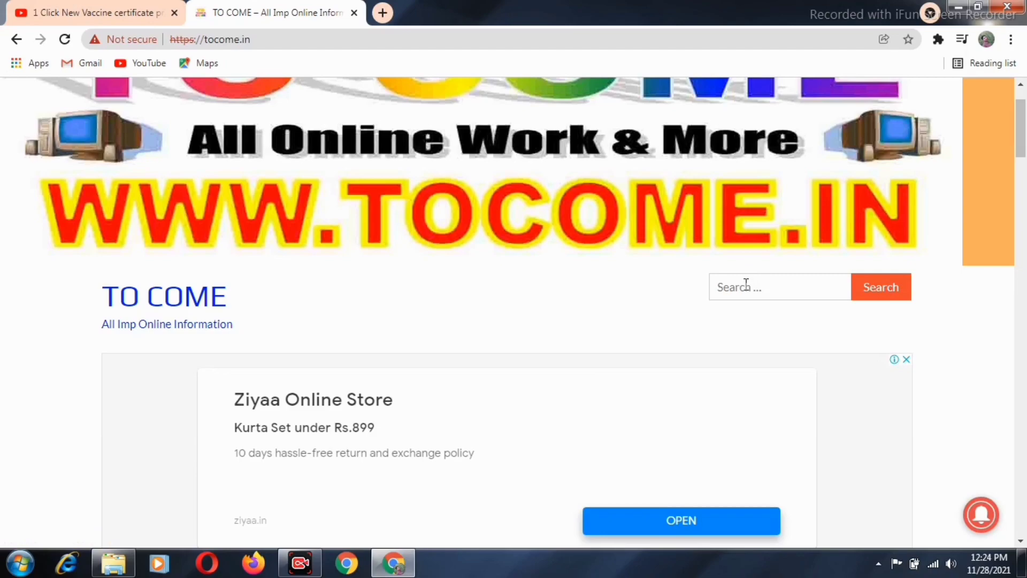
- Search the tocome.in site for '1' and scroll through the results
left_click(747, 285)
type("1 click")
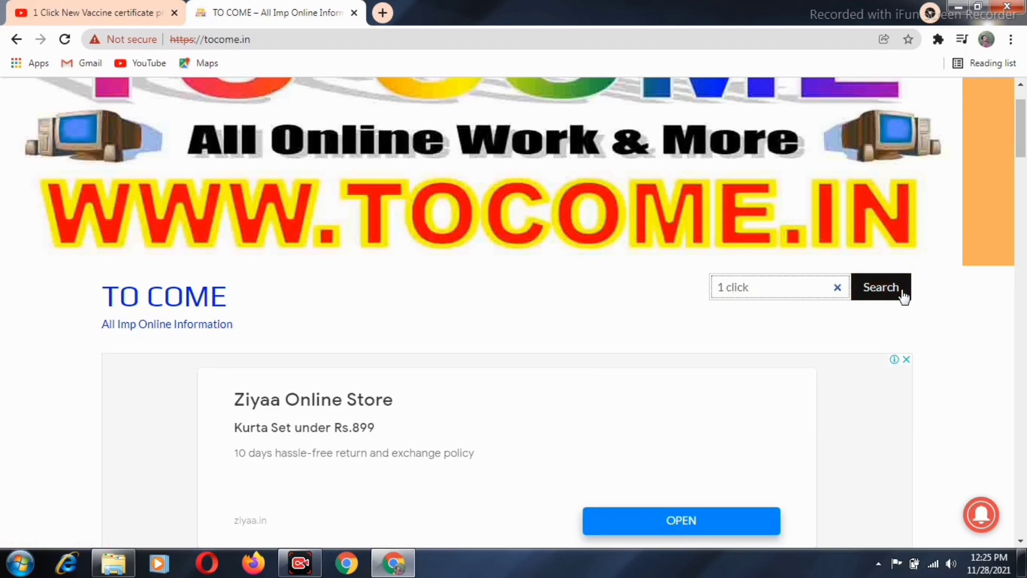
left_click(903, 295)
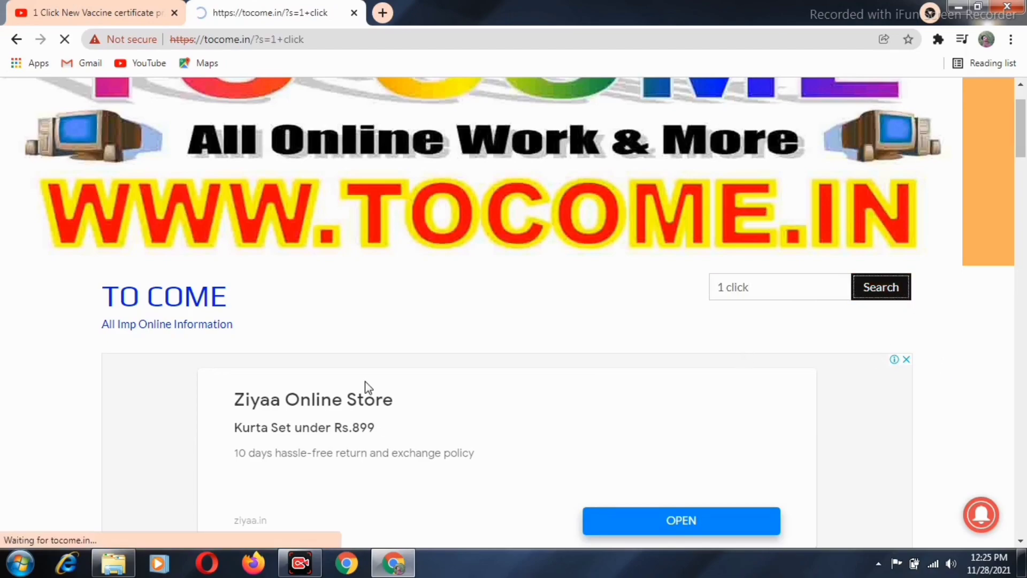
scroll(352, 325, "down", 4)
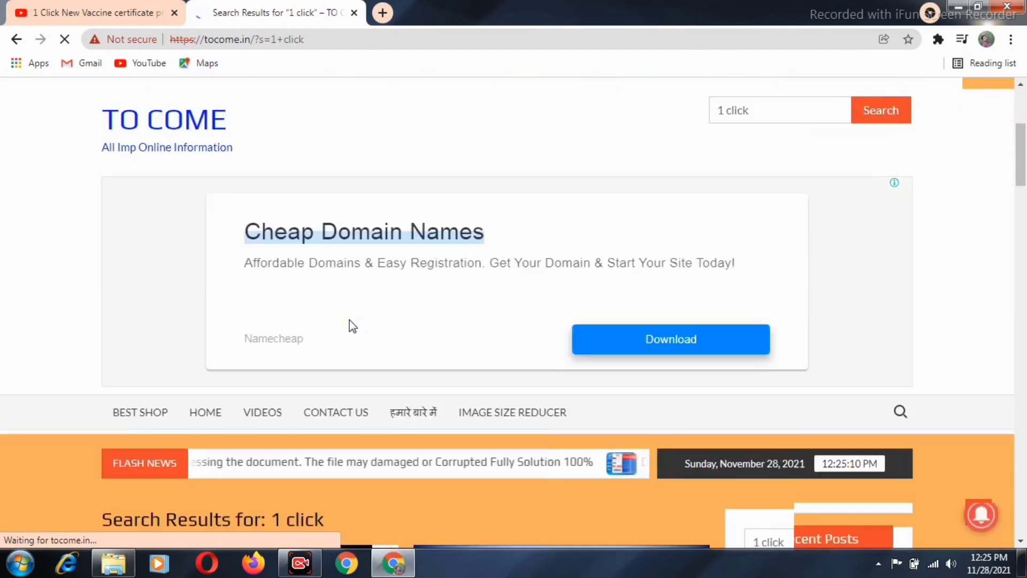
scroll(352, 325, "down", 5)
scroll(374, 321, "down", 1)
scroll(396, 316, "down", 4)
scroll(395, 314, "down", 3)
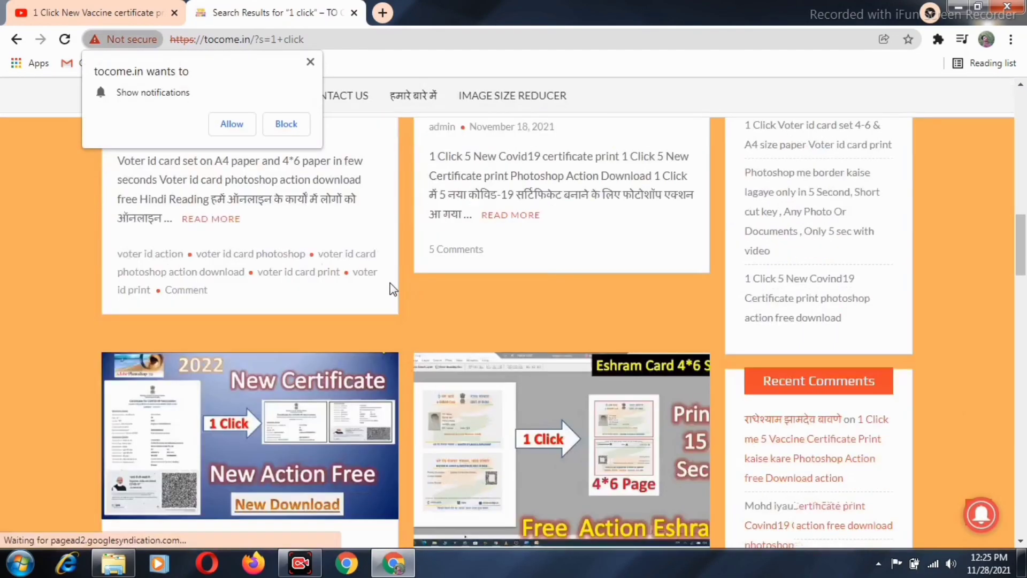
scroll(391, 289, "down", 2)
scroll(318, 304, "down", 3)
scroll(318, 304, "down", 4)
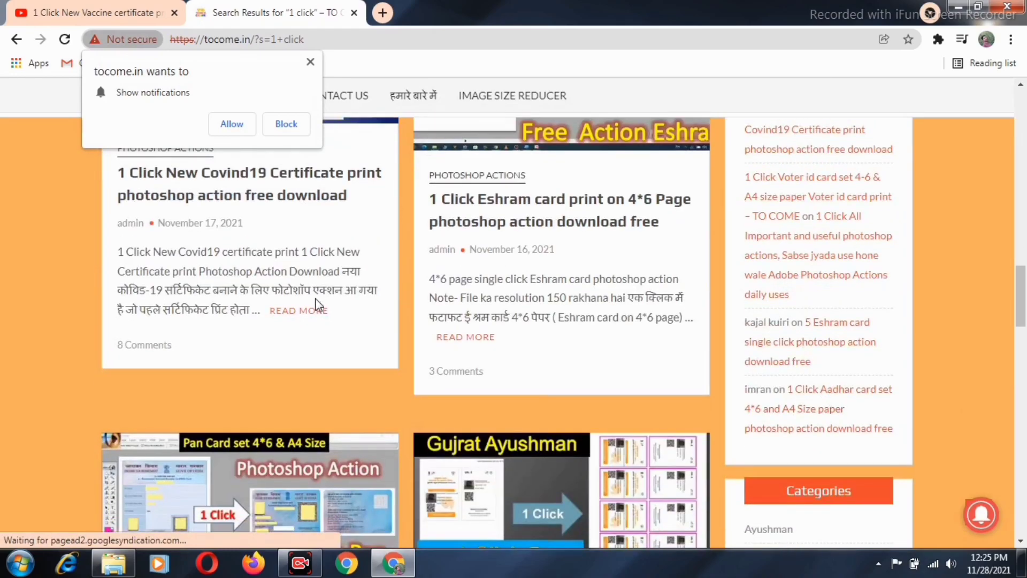
scroll(300, 326, "down", 3)
scroll(268, 361, "down", 2)
scroll(268, 361, "down", 4)
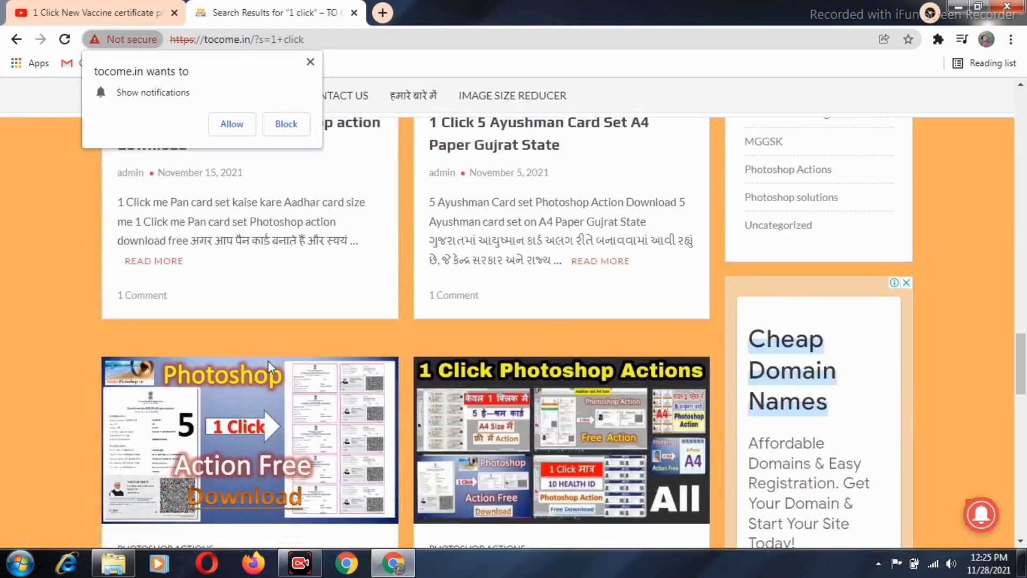
scroll(214, 337, "down", 2)
scroll(147, 315, "down", 3)
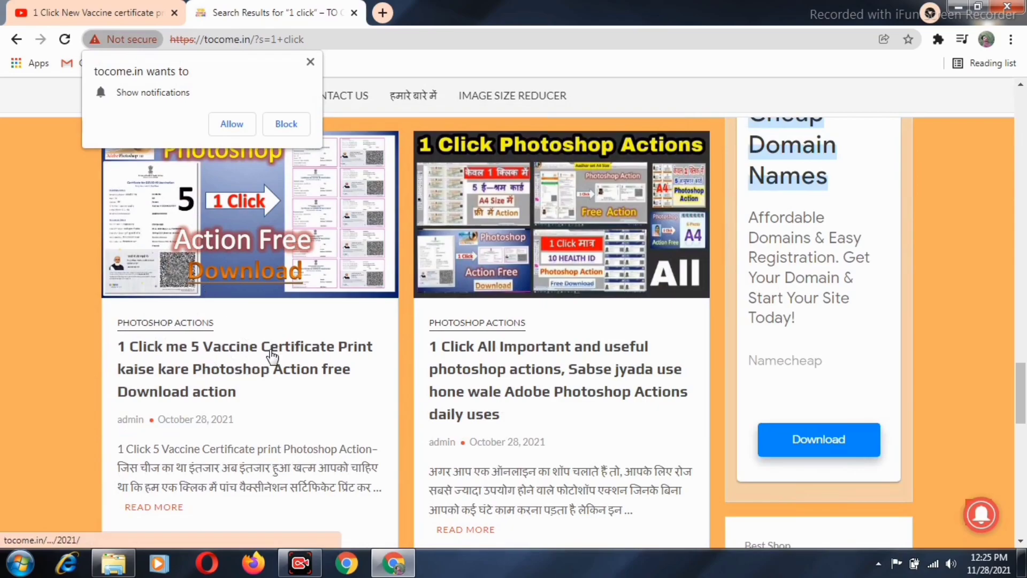
- Dismiss the notification prompt and open the '1 Click me 5 Vaccine Certificate Print' post, closing the ad
left_click(310, 62)
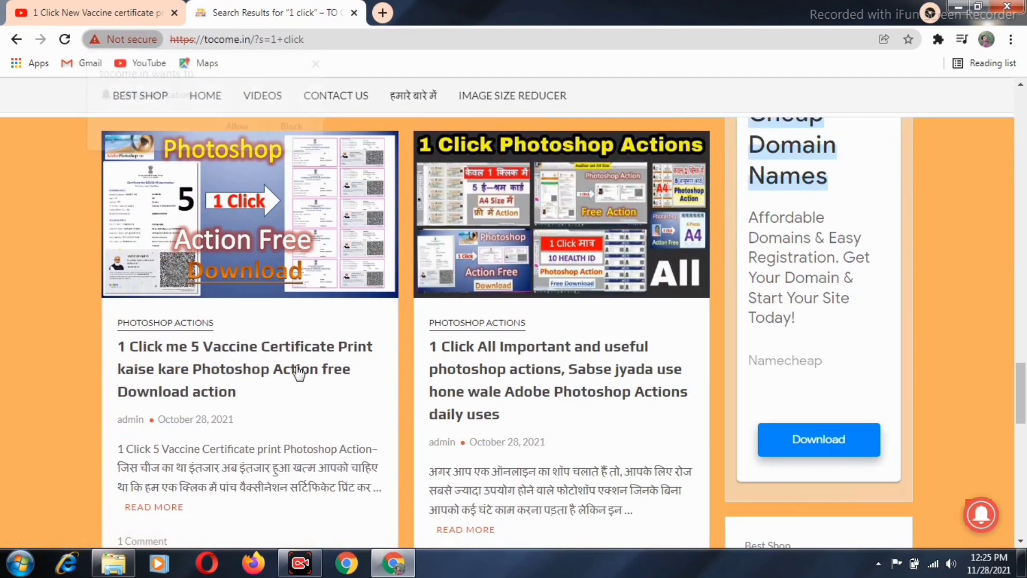
left_click(270, 354)
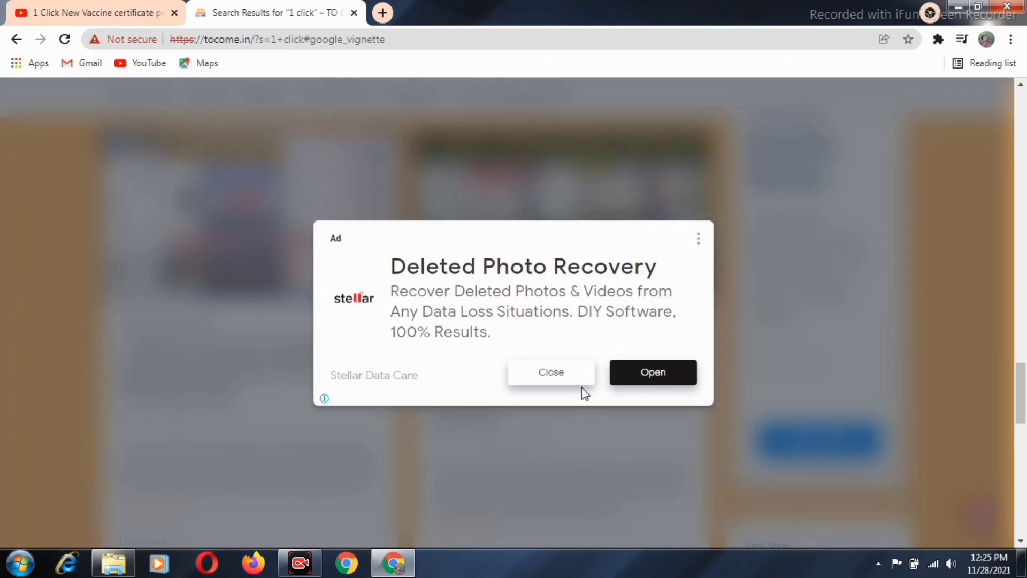
left_click(565, 378)
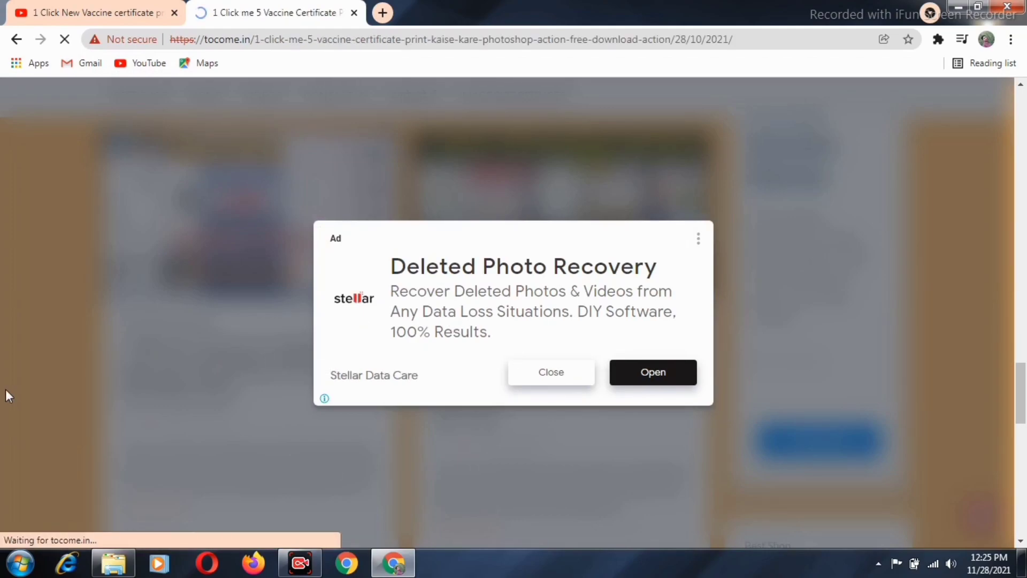
- Scroll to the article's Photoshop Action section and download the 5-Vaccine-print action file
scroll(286, 415, "down", 2)
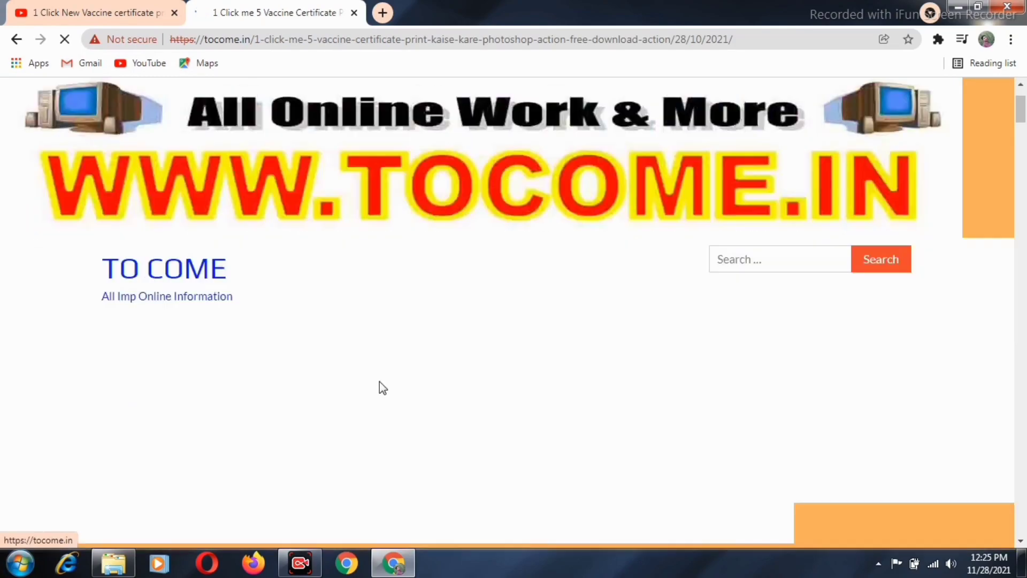
scroll(380, 381, "down", 3)
scroll(386, 370, "down", 1)
scroll(386, 370, "down", 3)
scroll(386, 370, "down", 3)
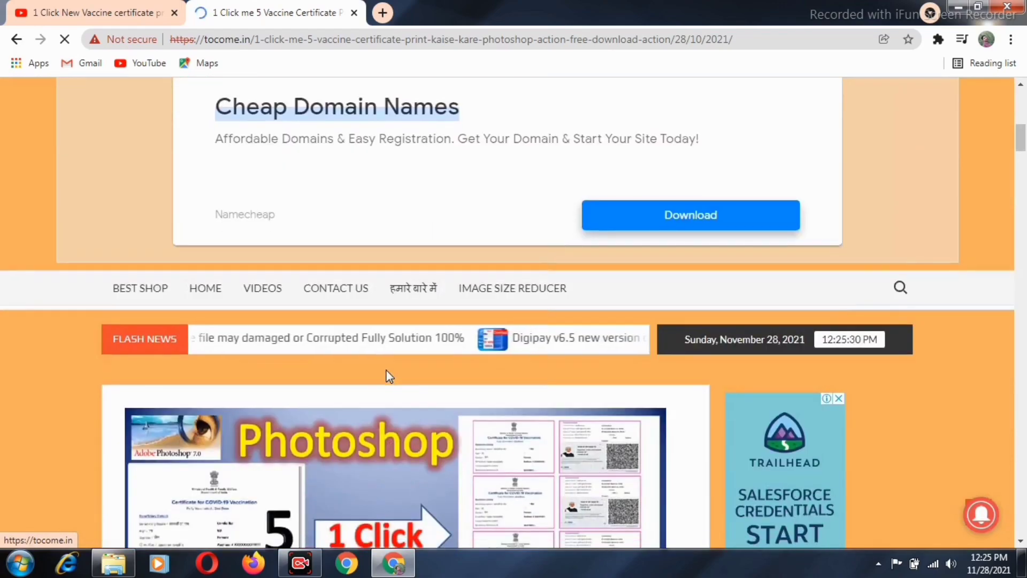
scroll(386, 367, "down", 1)
scroll(387, 367, "down", 3)
scroll(386, 367, "down", 1)
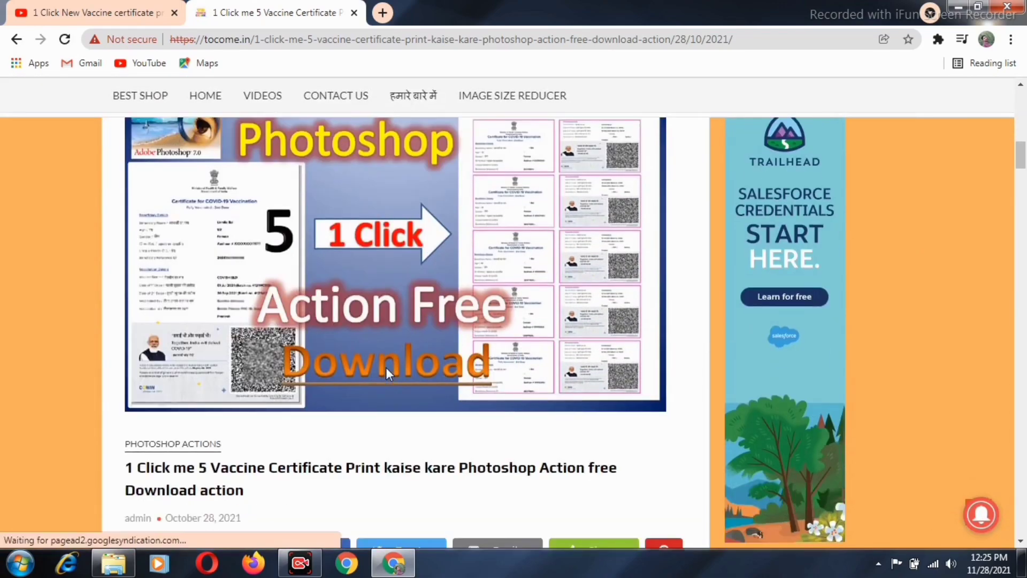
scroll(386, 367, "down", 3)
scroll(399, 358, "down", 2)
scroll(399, 359, "down", 1)
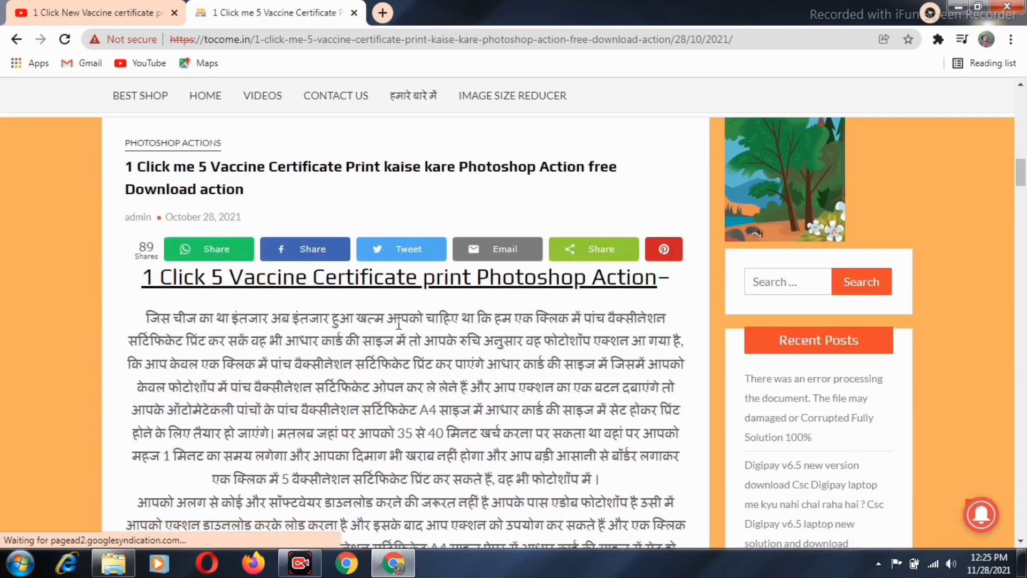
scroll(385, 233, "down", 3)
scroll(386, 233, "down", 3)
scroll(385, 233, "down", 3)
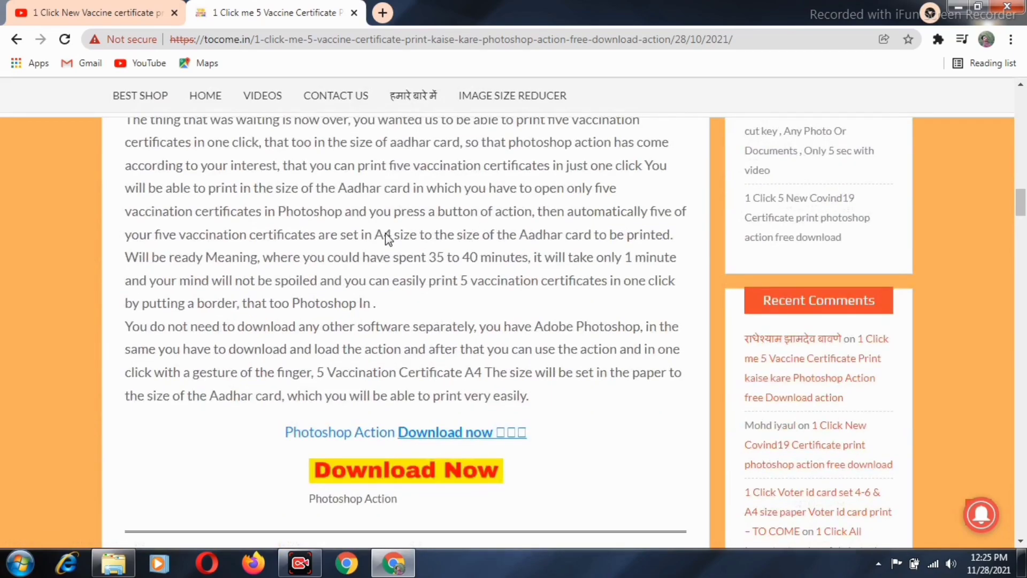
scroll(385, 232, "down", 3)
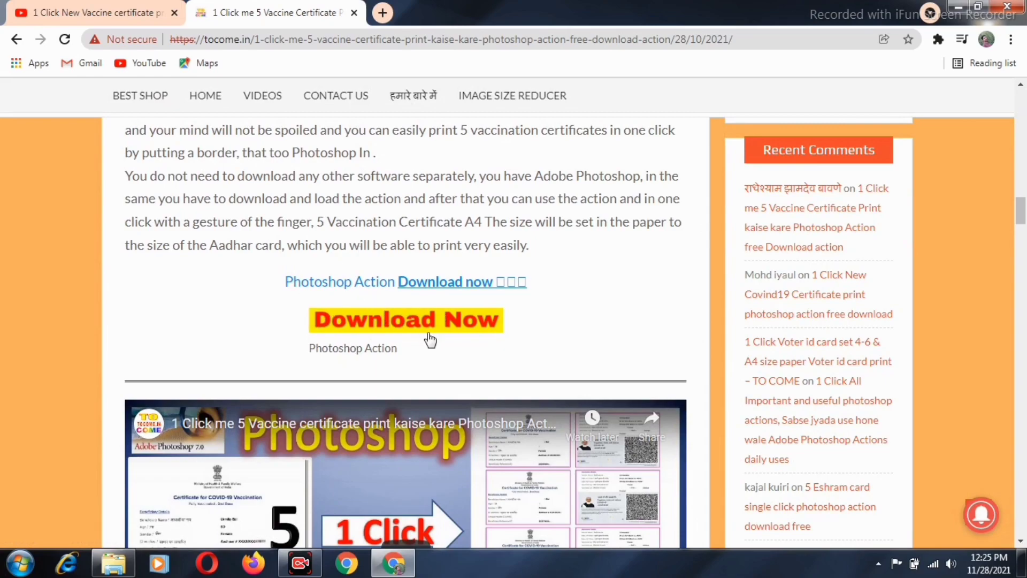
scroll(444, 336, "up", 1)
scroll(445, 310, "down", 1)
left_click(424, 324)
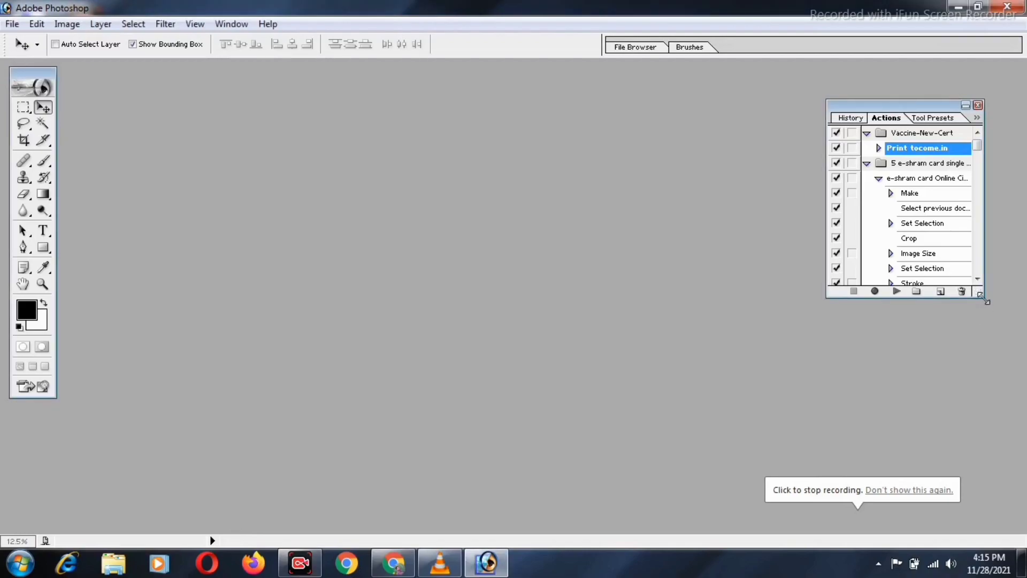
- Enlarge the Actions palette and collapse the e-shram card action's steps
left_click_drag(982, 302, 1010, 505)
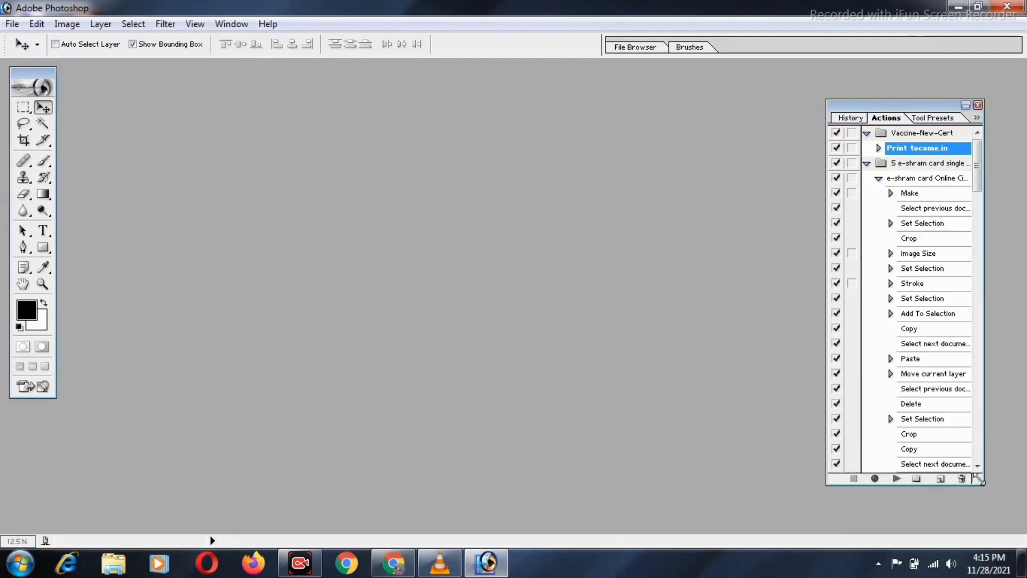
mouse_move(1011, 505)
left_mouse_down()
mouse_move(1018, 429)
mouse_move(1020, 465)
left_mouse_up()
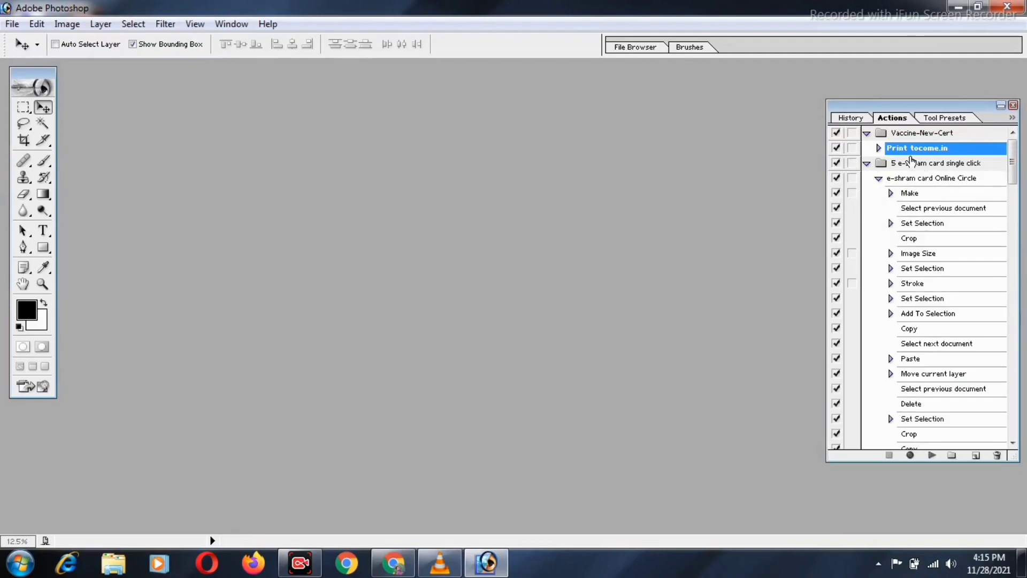
left_click(877, 179)
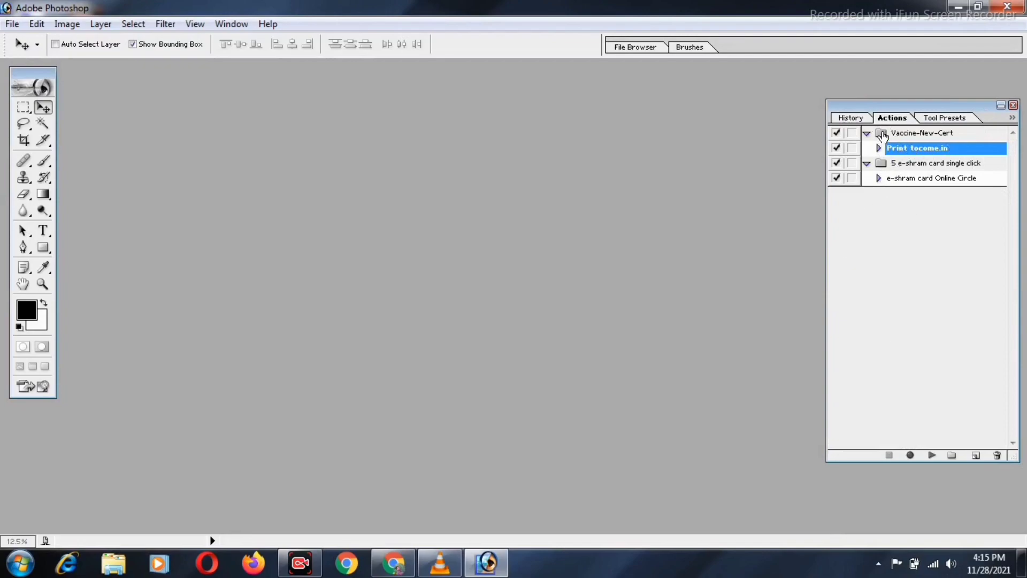
- Delete the Vaccine-New-Cert action set and open the Actions palette menu
left_click(882, 134)
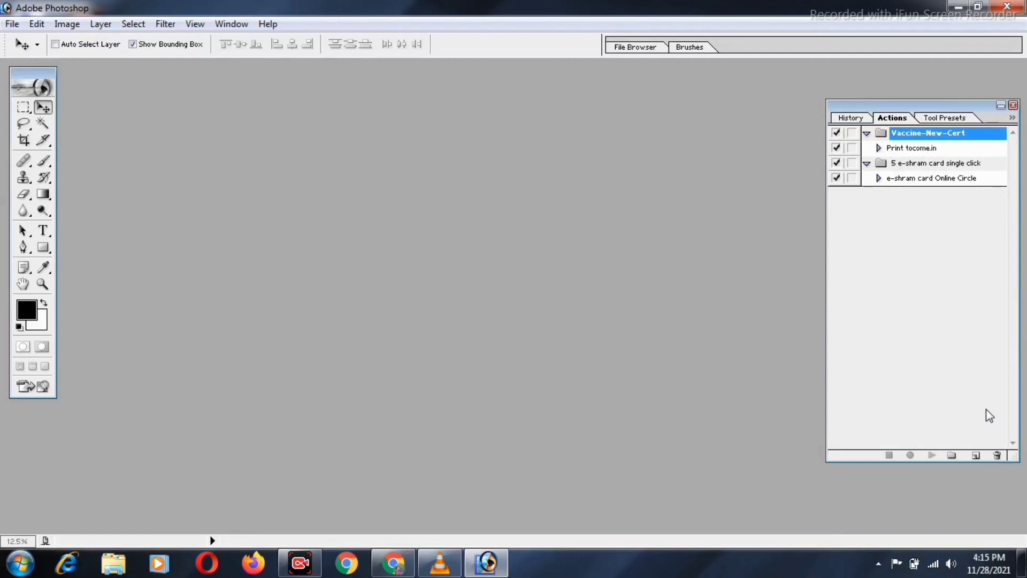
left_click(997, 455)
left_click(480, 227)
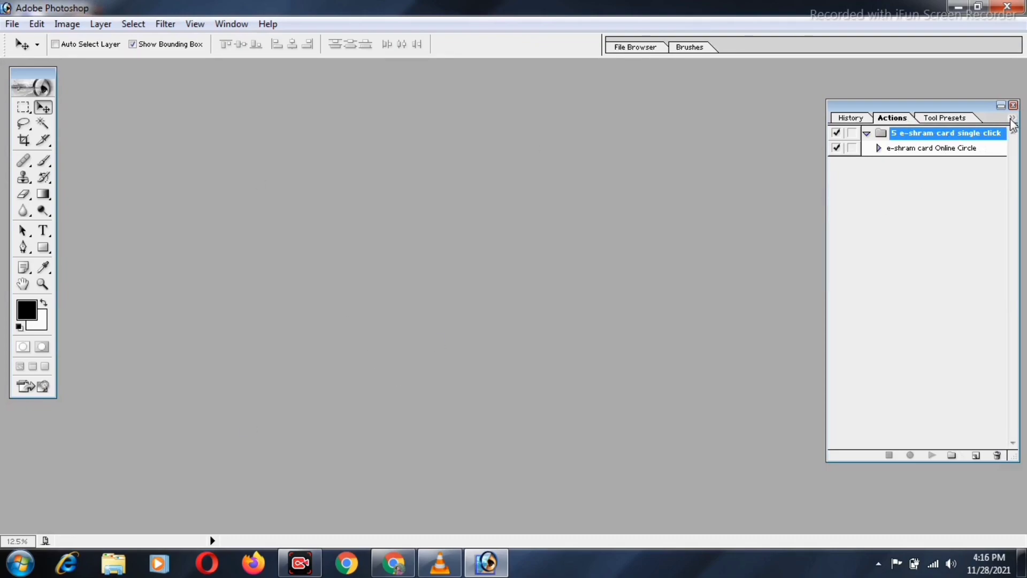
left_click(1012, 119)
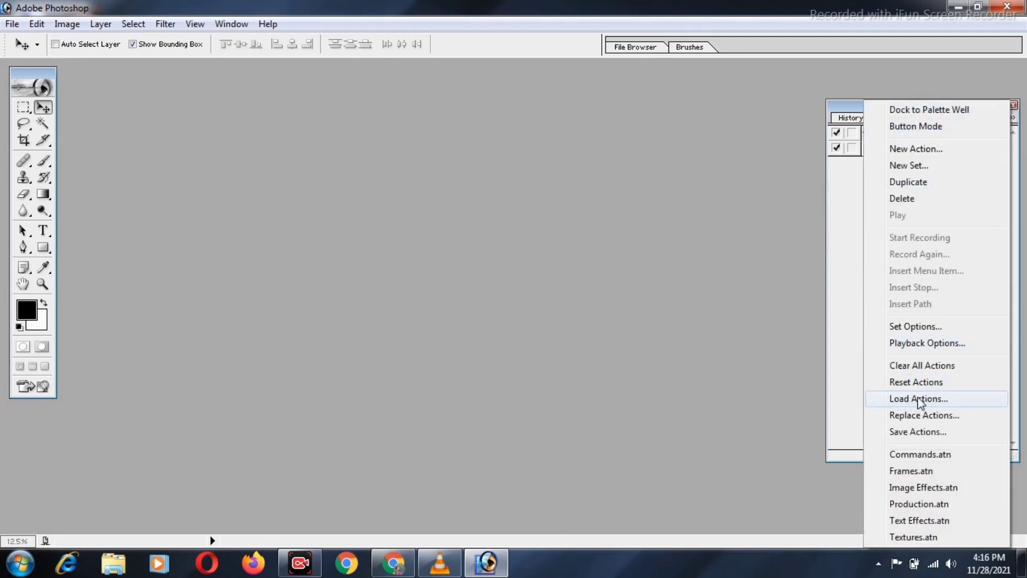
- Load Vaccine-New-Cert.atn from the Downloads folder into the Actions palette
left_click(912, 399)
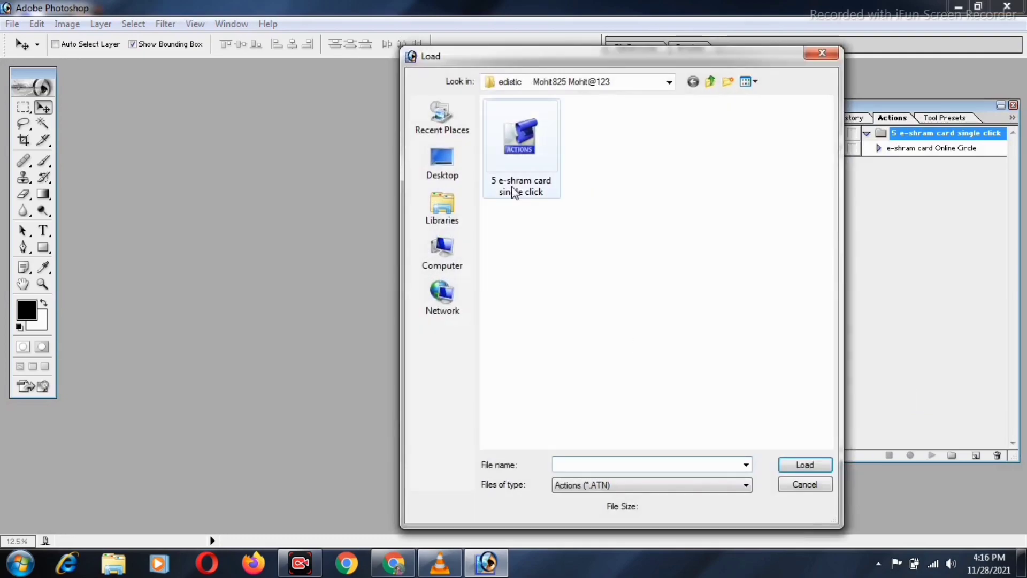
left_click(439, 119)
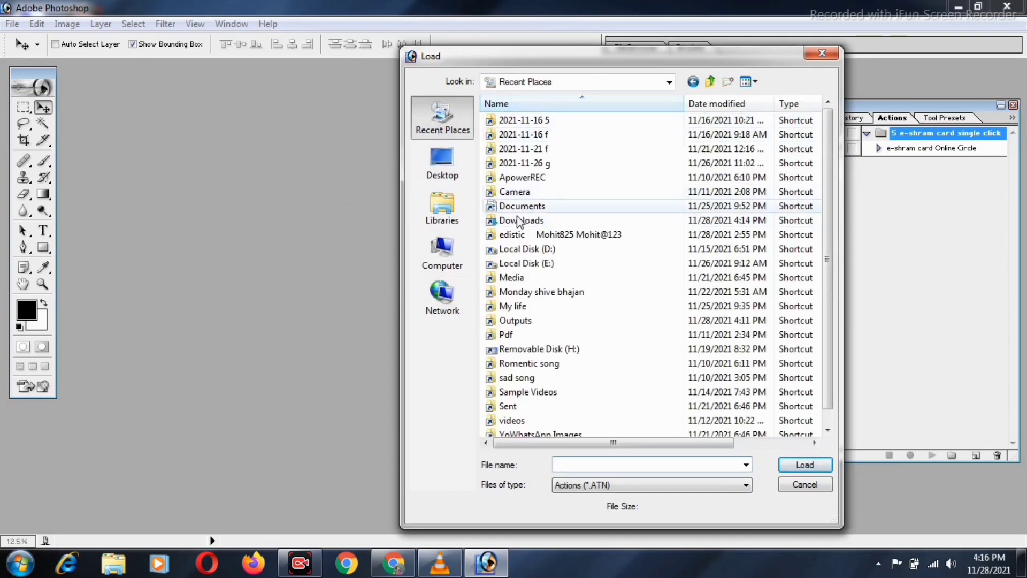
double_click(527, 220)
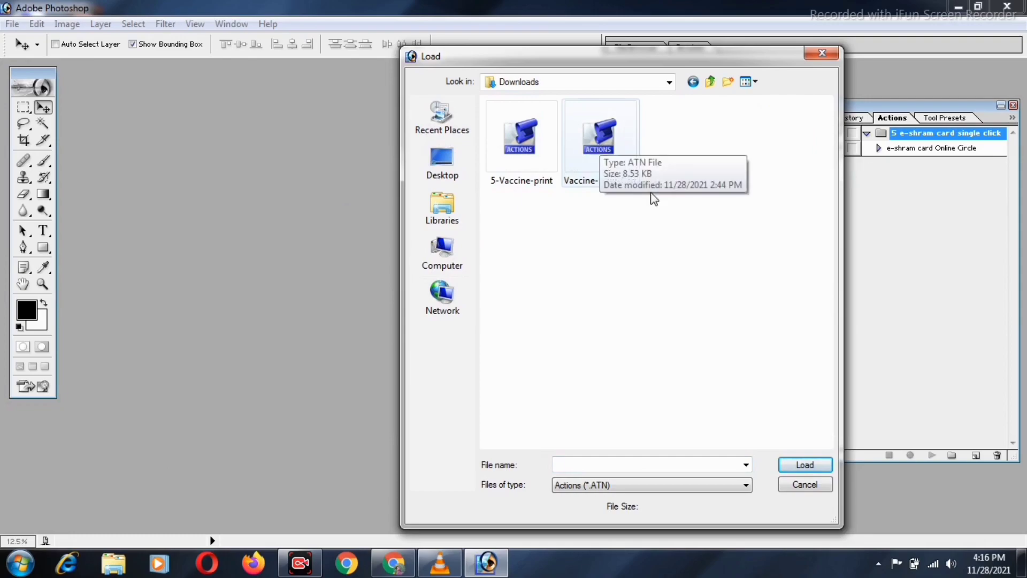
left_click(606, 150)
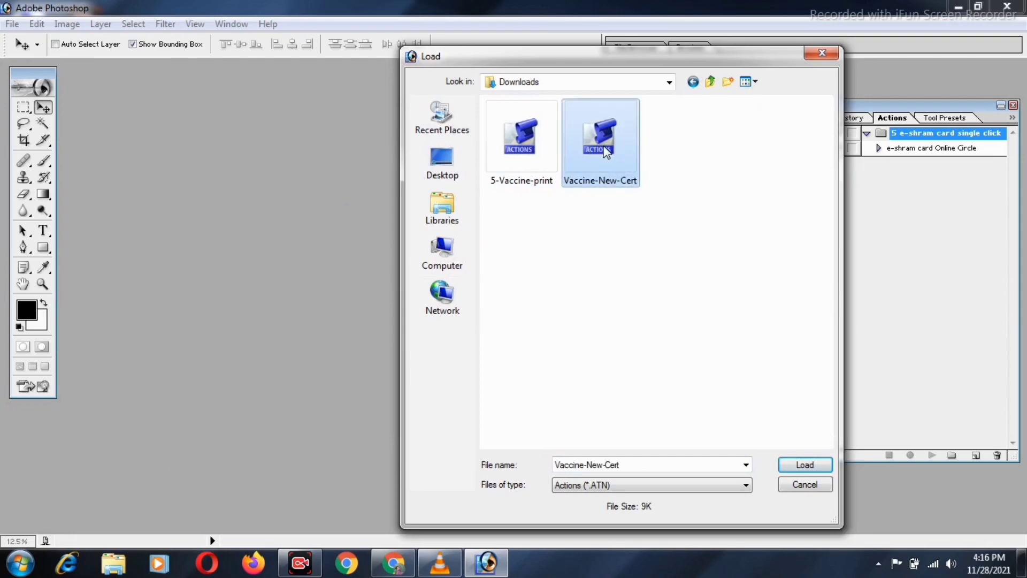
left_click(804, 465)
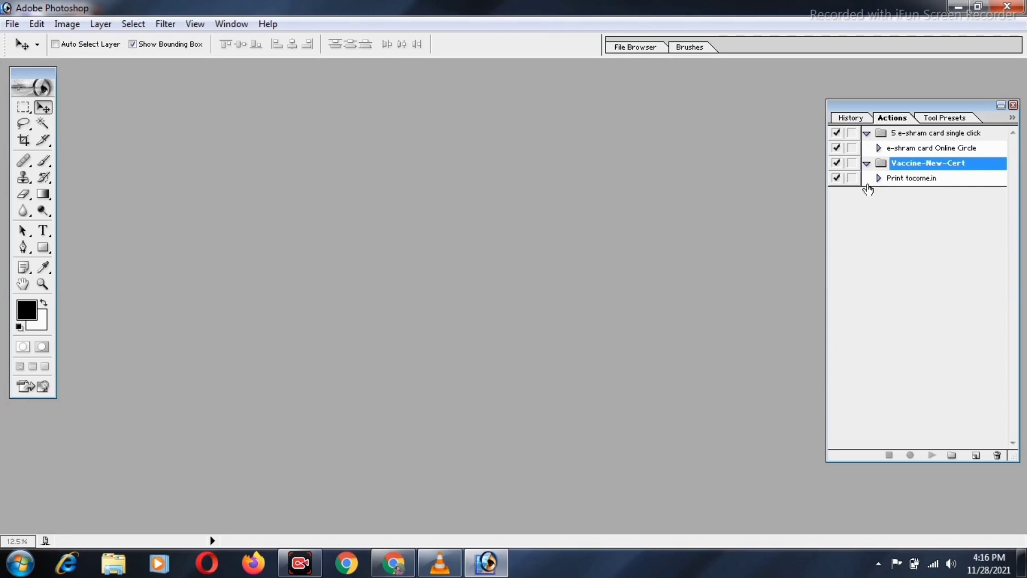
- Open the certificate PDF, rasterizing it at 300 pixels/inch
double_click(480, 230)
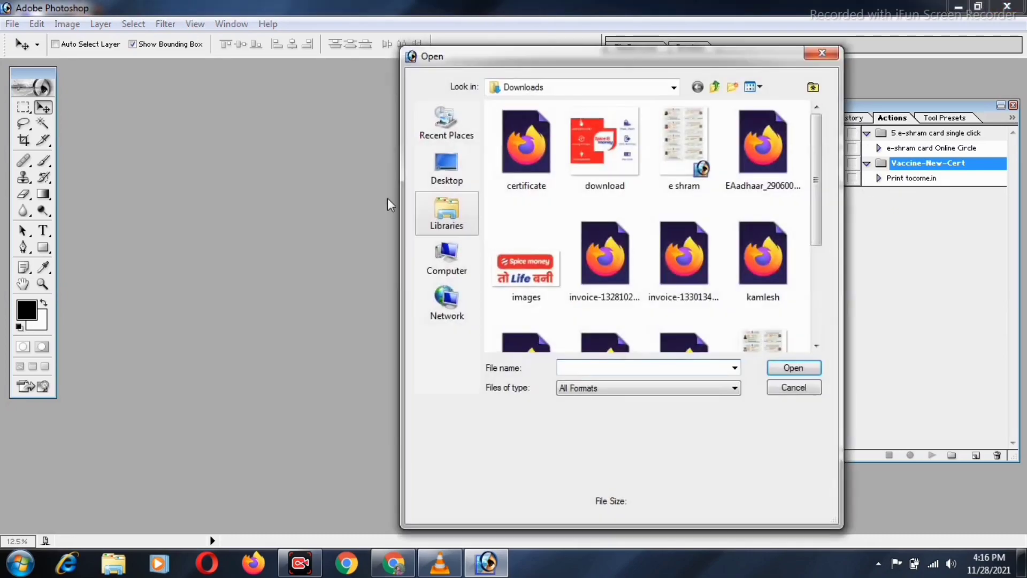
left_click_drag(814, 184, 814, 281)
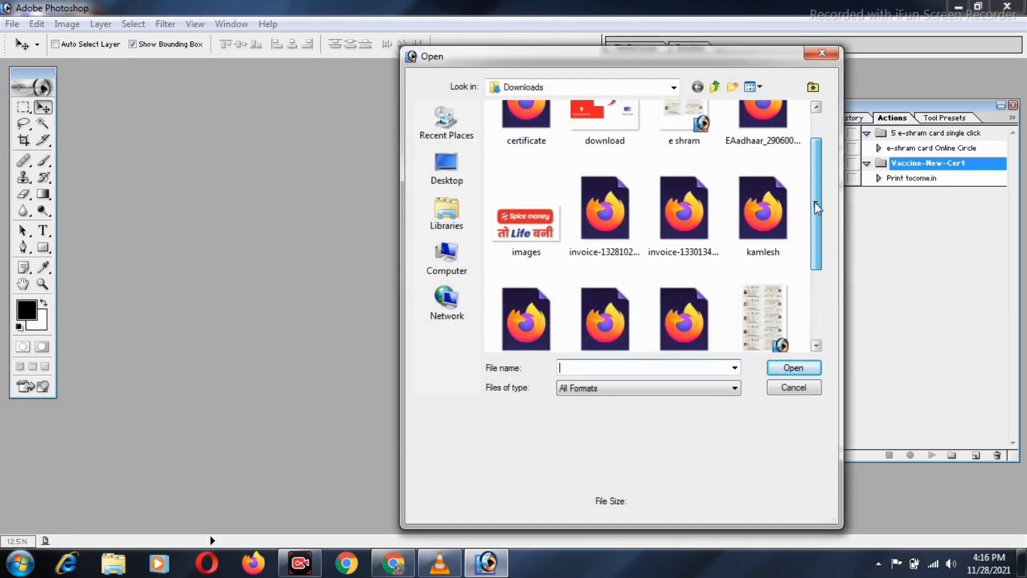
left_click(522, 192)
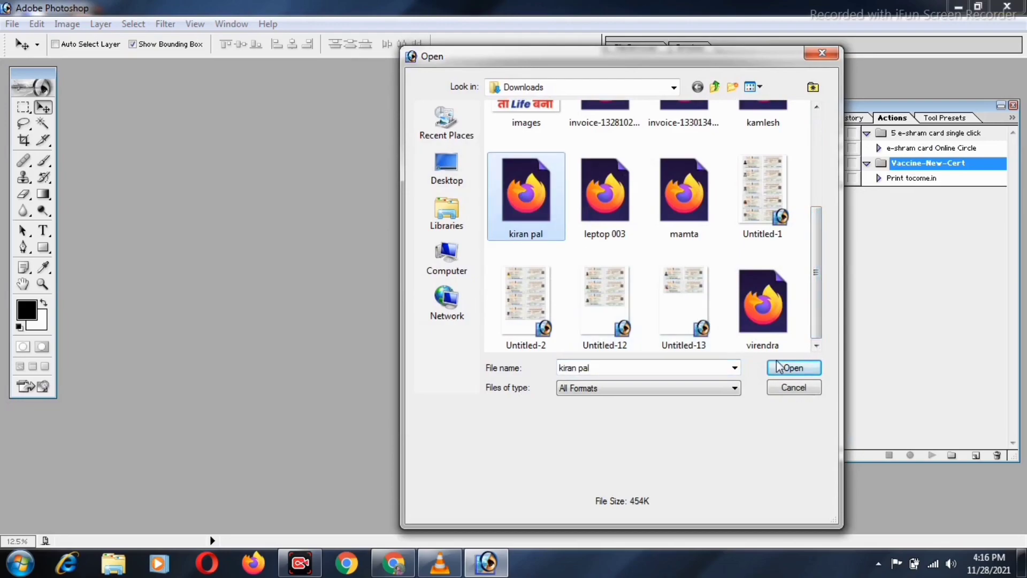
left_click(793, 368)
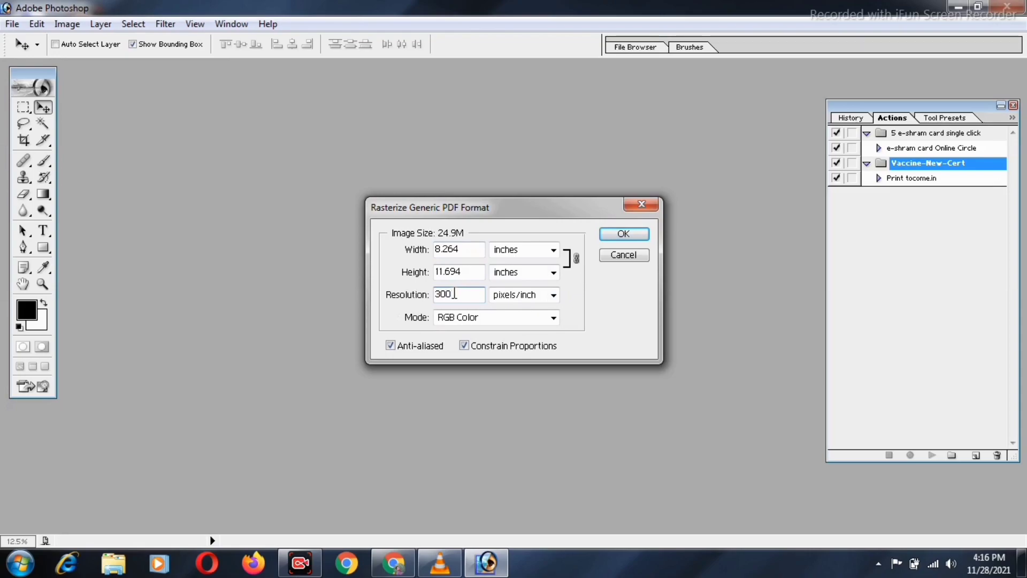
key("BackSpace")
key("BackSpace")
type("72")
type("30")
type("0")
left_click(625, 237)
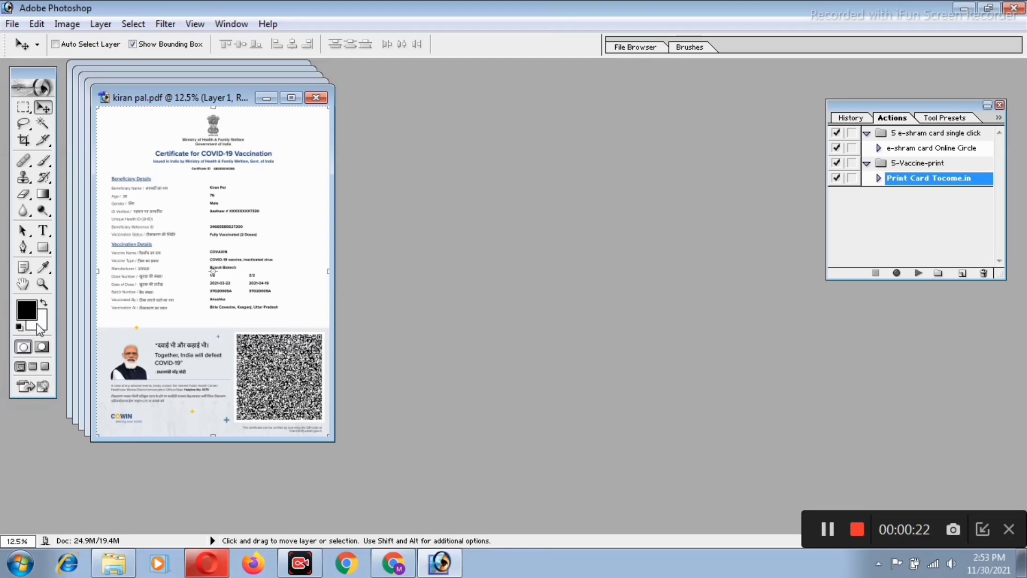
- Set the background colour to bright blue 0510F1
left_click(38, 326)
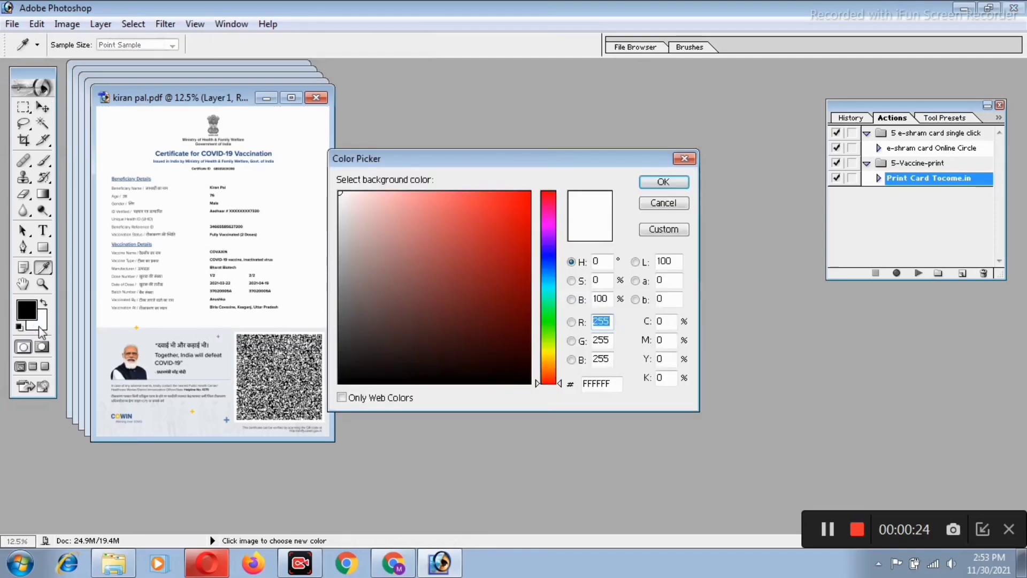
left_click_drag(550, 253, 558, 259)
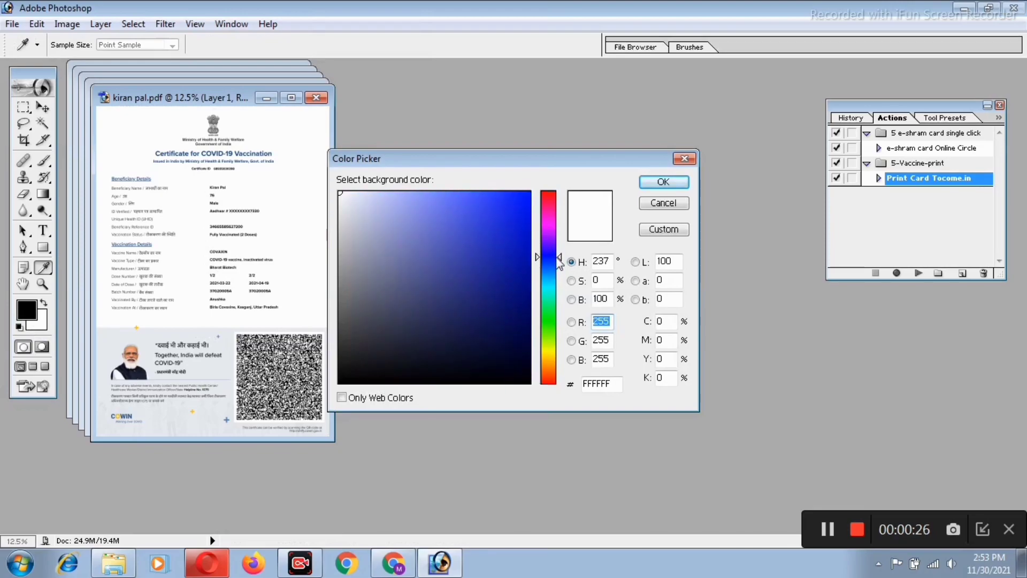
left_click_drag(514, 211, 526, 202)
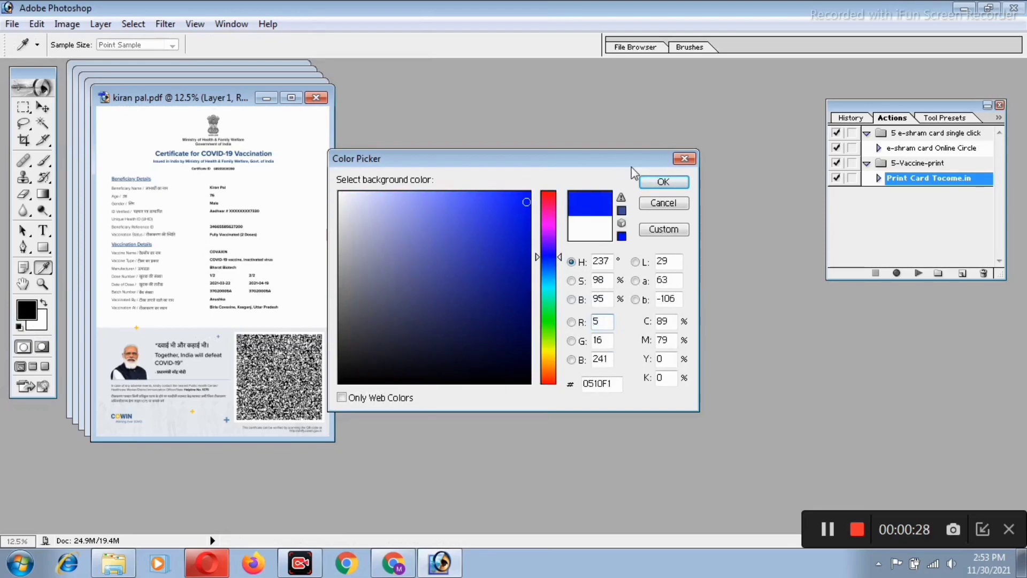
left_click(668, 181)
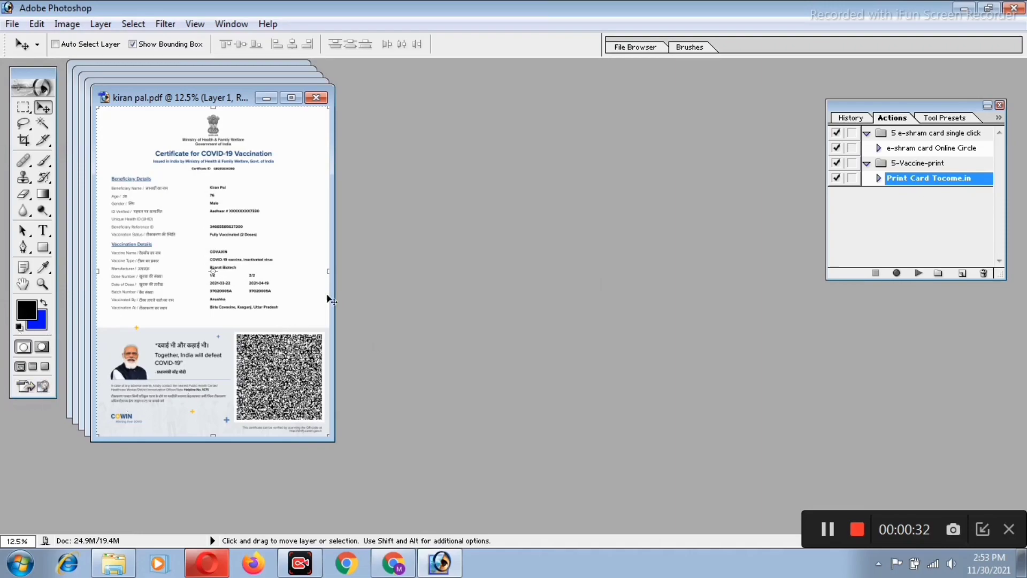
left_click(904, 164)
- Play Print Card Tocome.in from the 5-Vaccine-print set to lay out all five certificates
left_click(879, 178)
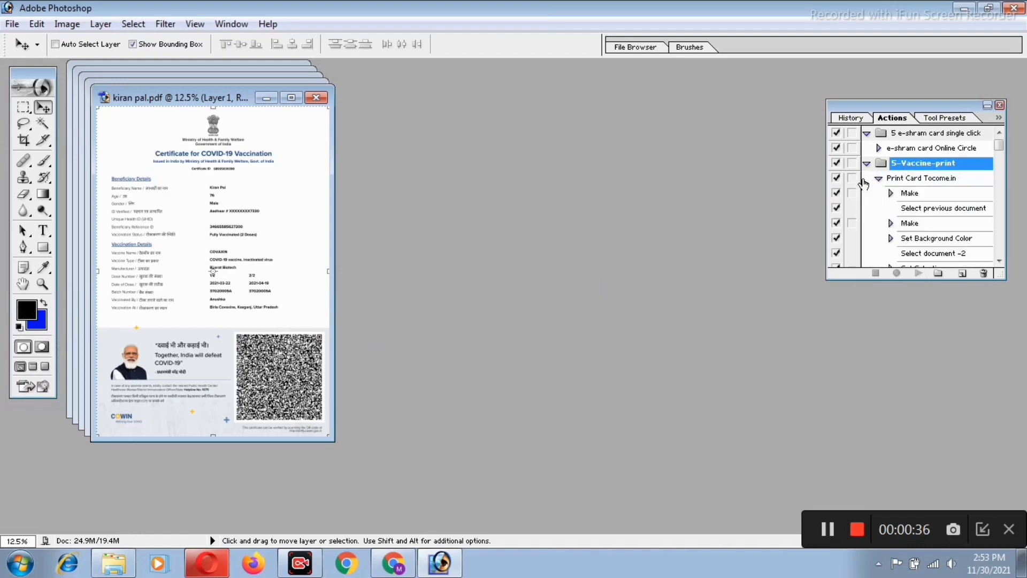
left_click(878, 179)
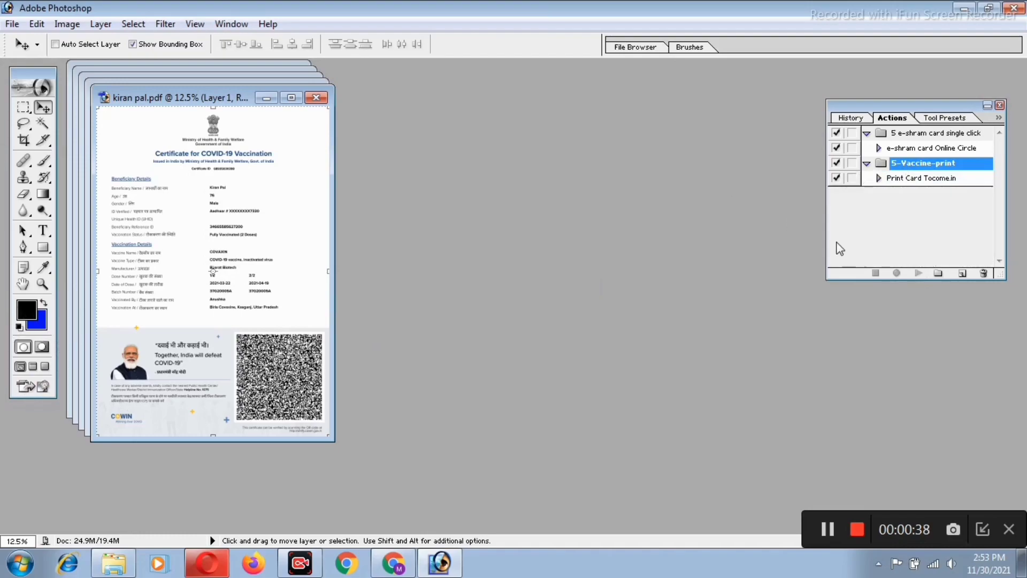
left_click(908, 180)
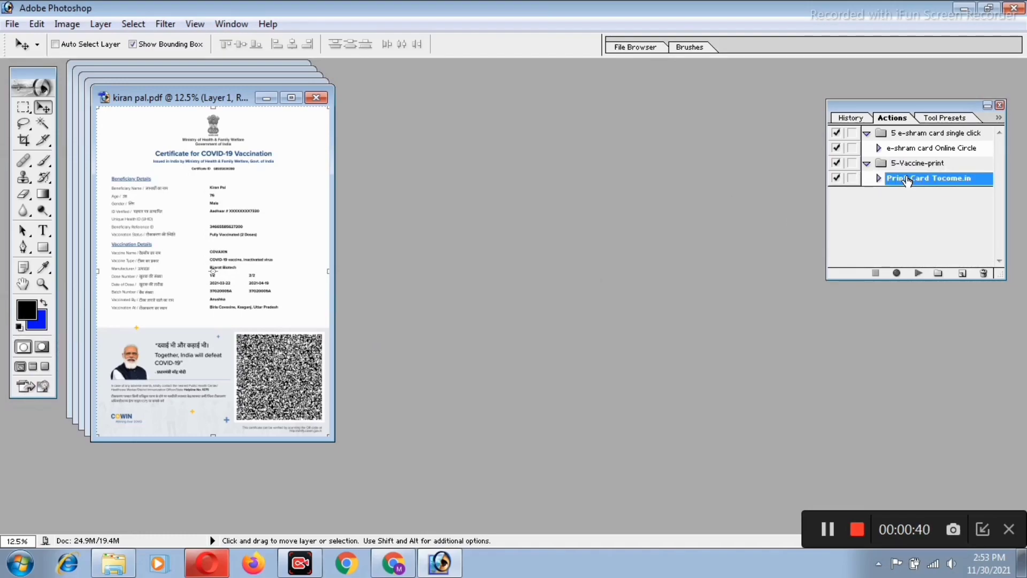
left_click(917, 273)
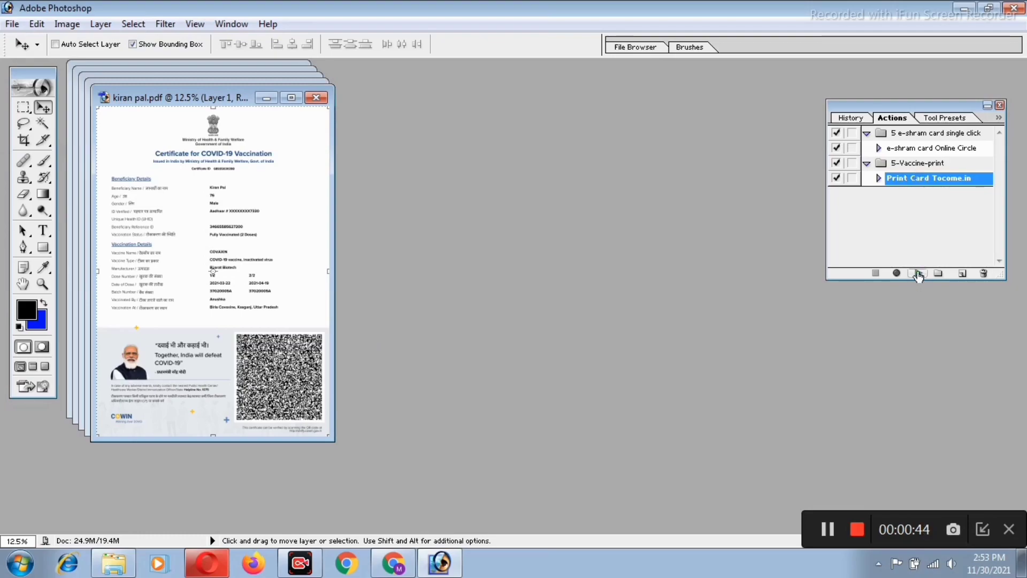